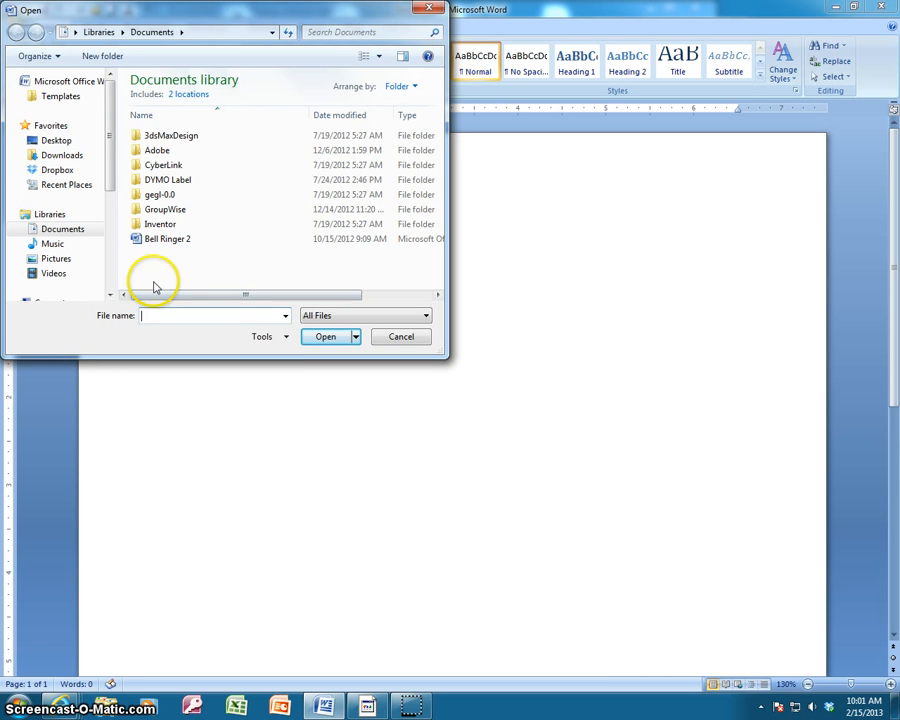
Open the Diet2 document from the BUSED drive's 2007 > Word > Word > Word Lesson 7 folder.
{"action": "left_click_drag", "start_coordinate": [108, 194], "coordinate": [110, 240]}
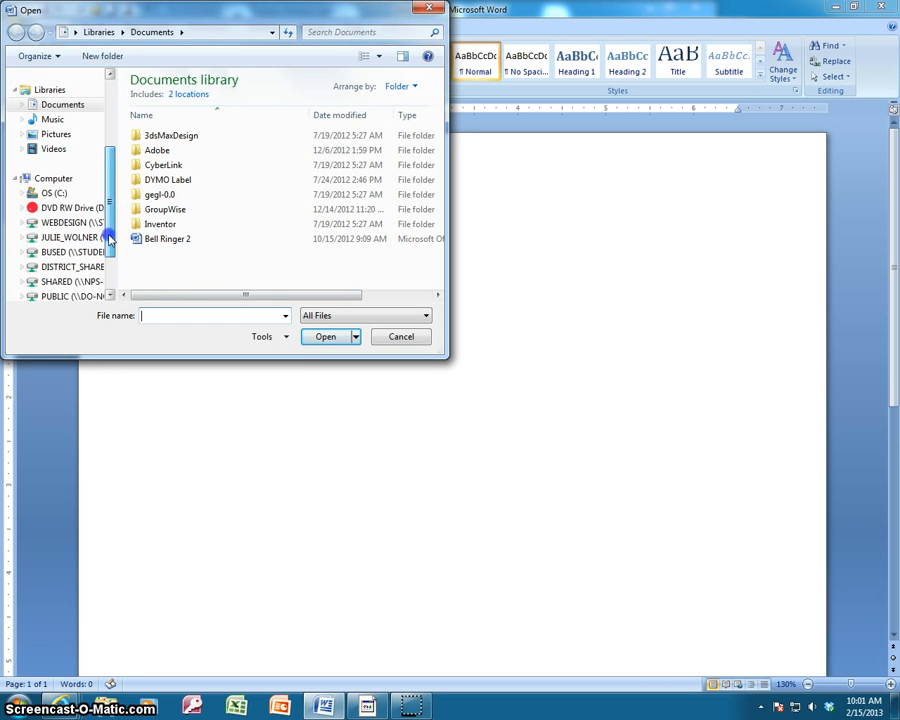
{"action": "left_click", "coordinate": [60, 252]}
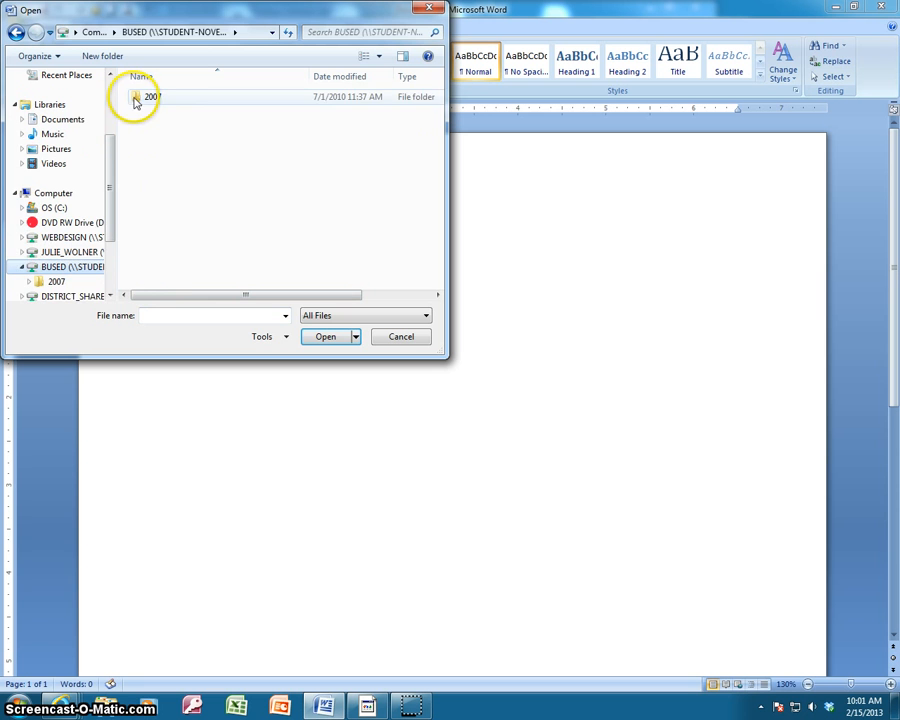
{"action": "double_click", "coordinate": [134, 98]}
{"action": "double_click", "coordinate": [137, 201]}
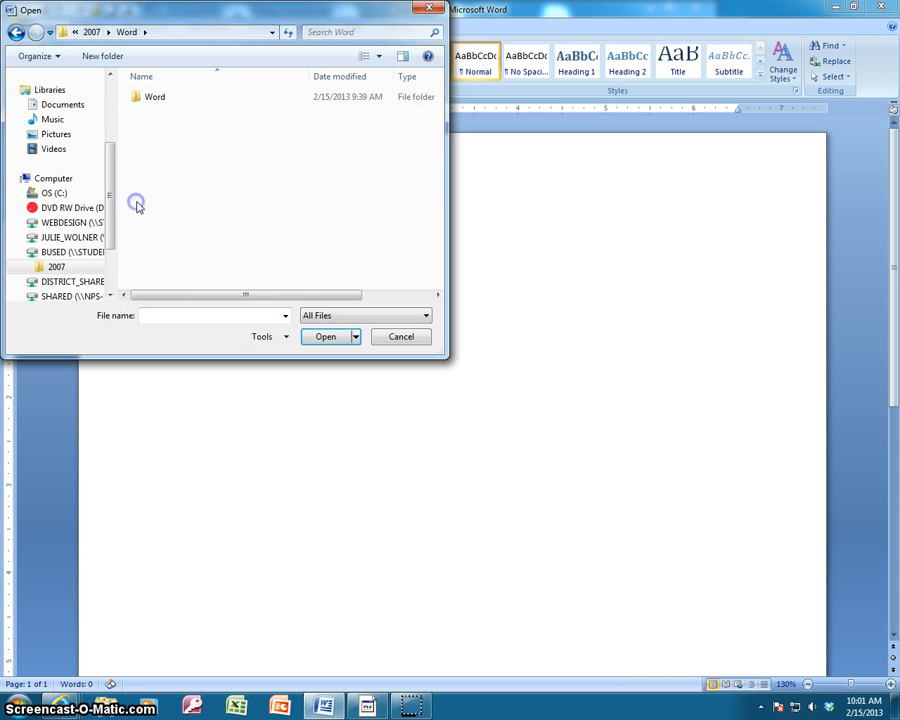
{"action": "double_click", "coordinate": [137, 98]}
{"action": "double_click", "coordinate": [136, 203]}
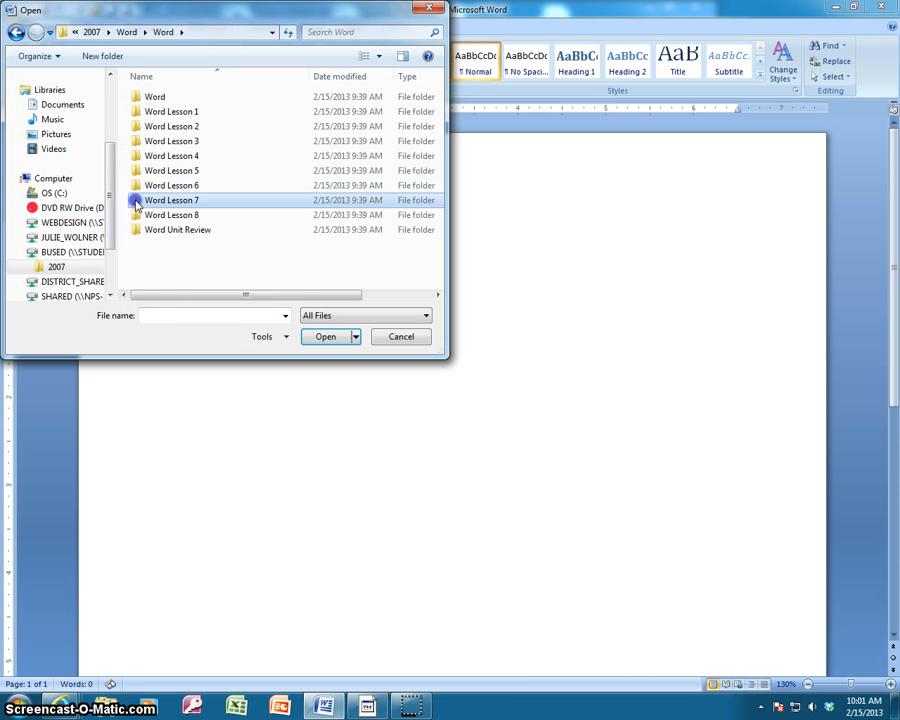
{"action": "double_click", "coordinate": [140, 97]}
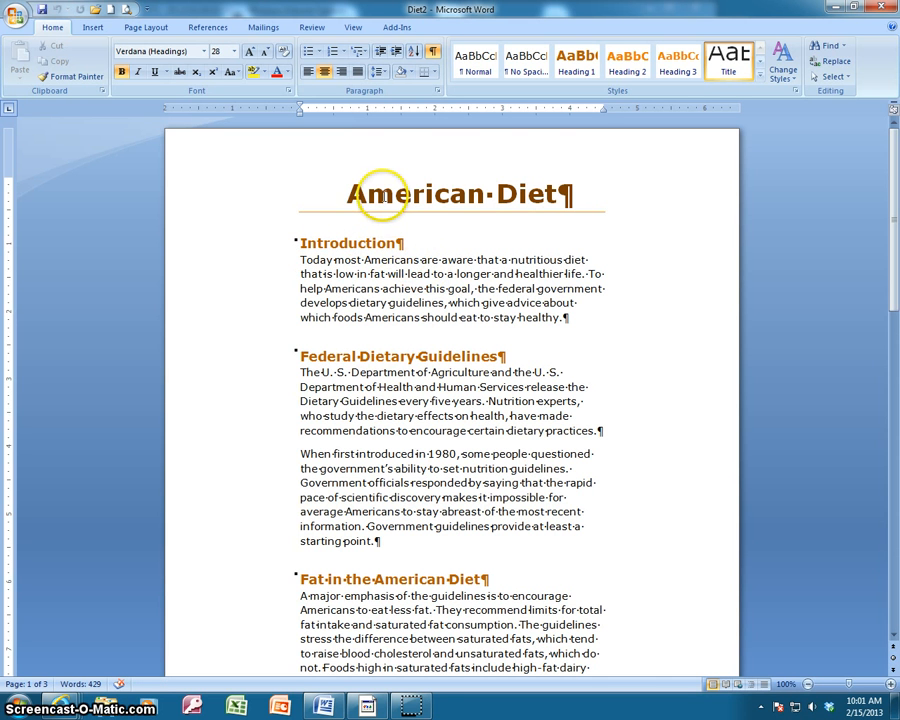
{"action": "scroll", "coordinate": [368, 271], "scroll_direction": "down", "scroll_amount": 10}
{"action": "scroll", "coordinate": [399, 312], "scroll_direction": "up", "scroll_amount": 10}
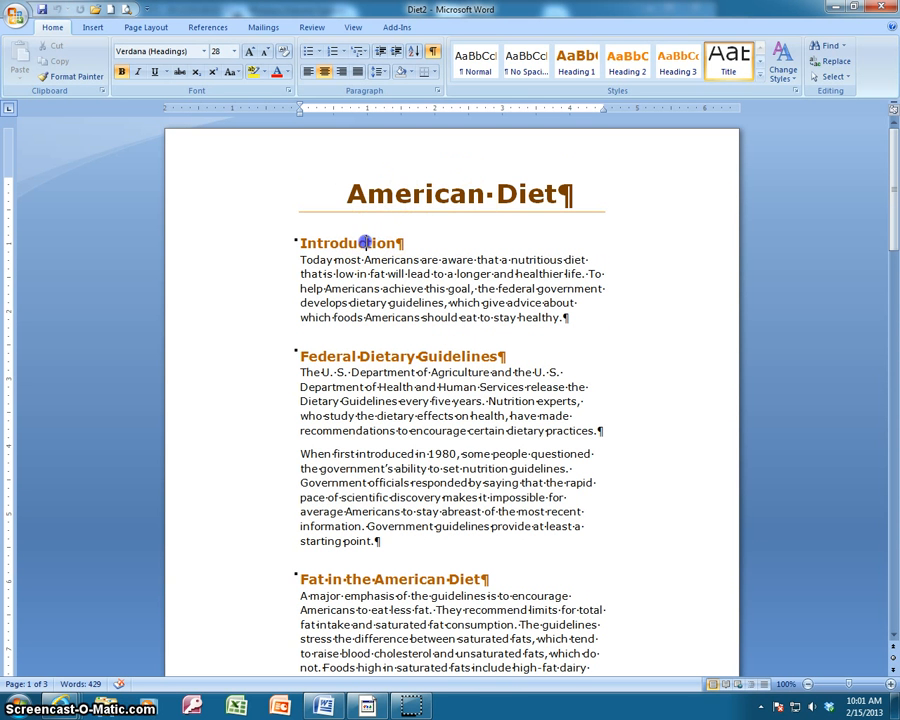
{"action": "left_click", "coordinate": [366, 243]}
{"action": "left_click", "coordinate": [390, 356]}
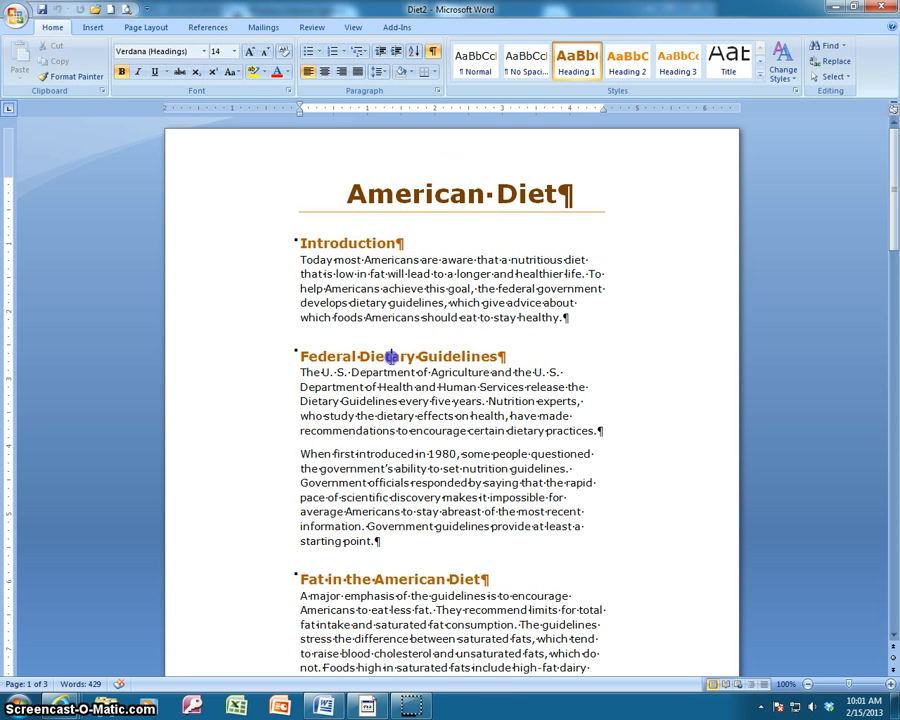
{"action": "left_click", "coordinate": [408, 579]}
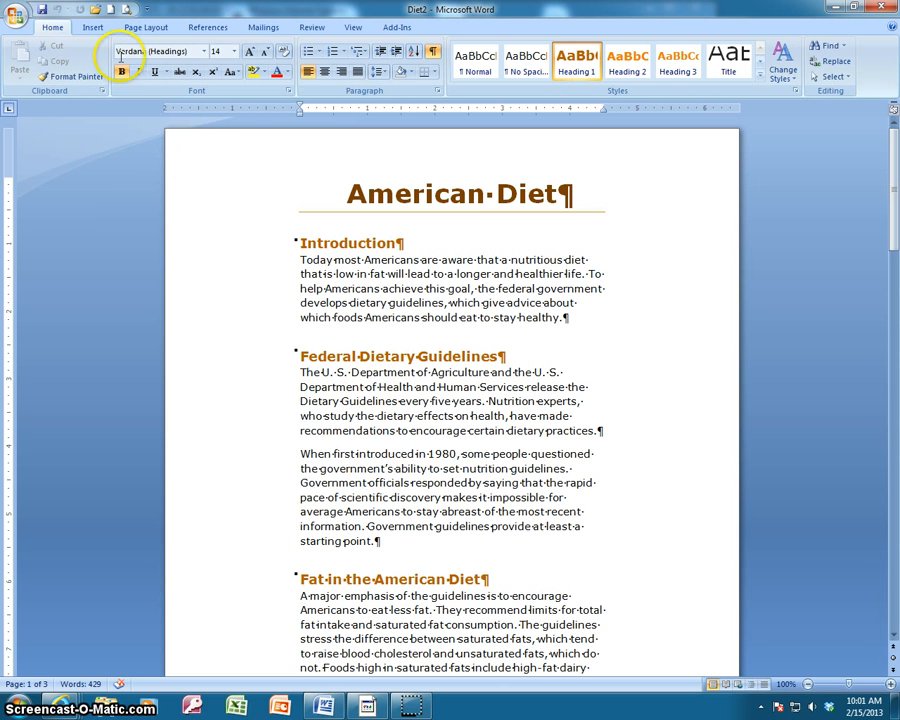
{"action": "left_click", "coordinate": [93, 28]}
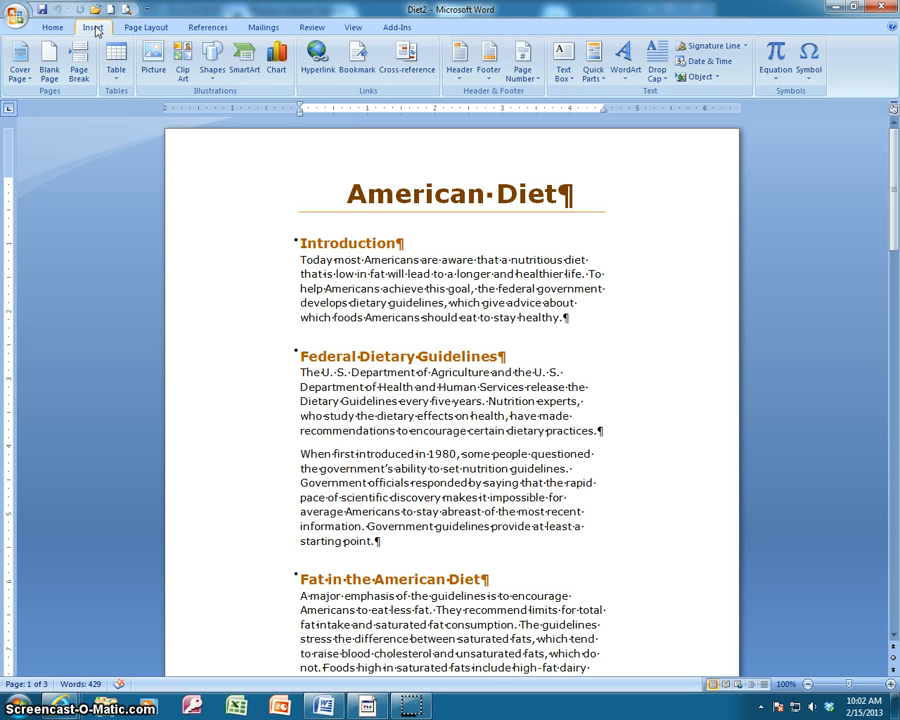
{"action": "left_click", "coordinate": [79, 78]}
{"action": "scroll", "coordinate": [420, 365], "scroll_direction": "up", "scroll_amount": 4}
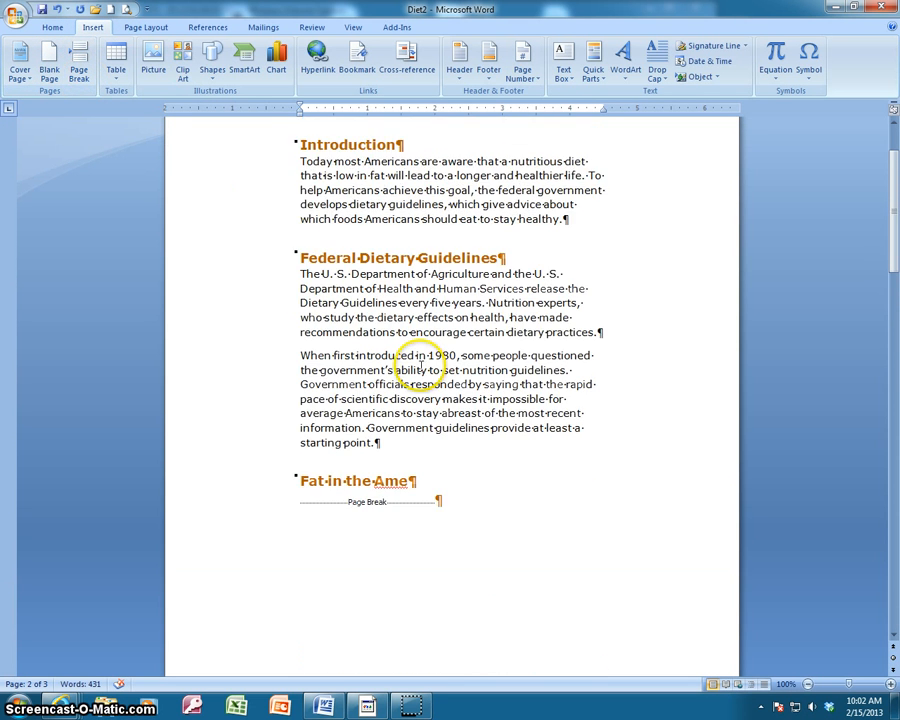
{"action": "scroll", "coordinate": [420, 365], "scroll_direction": "up", "scroll_amount": 2}
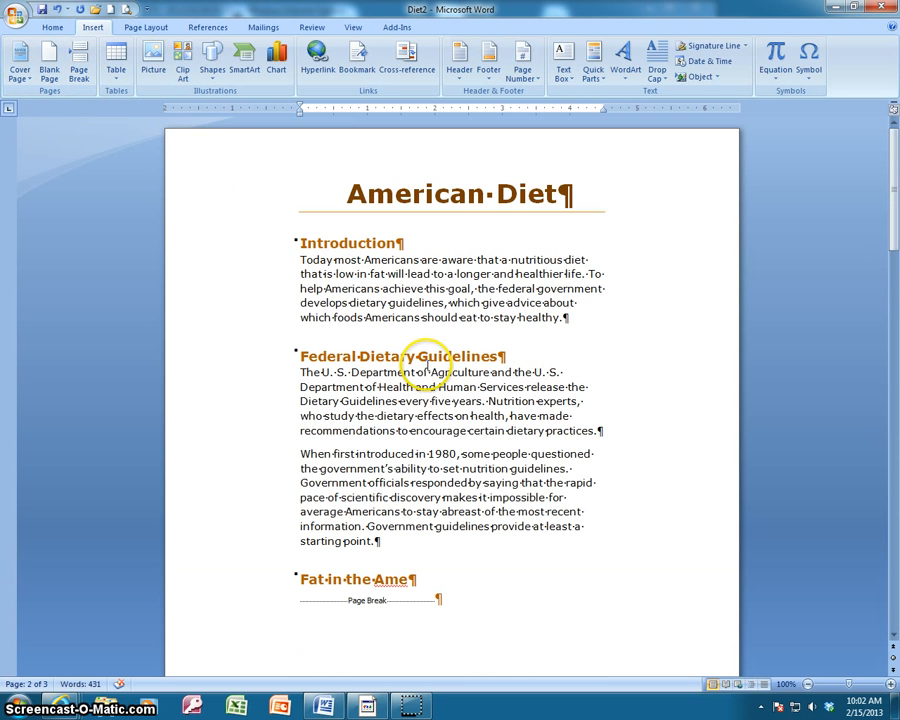
{"action": "left_click", "coordinate": [56, 9]}
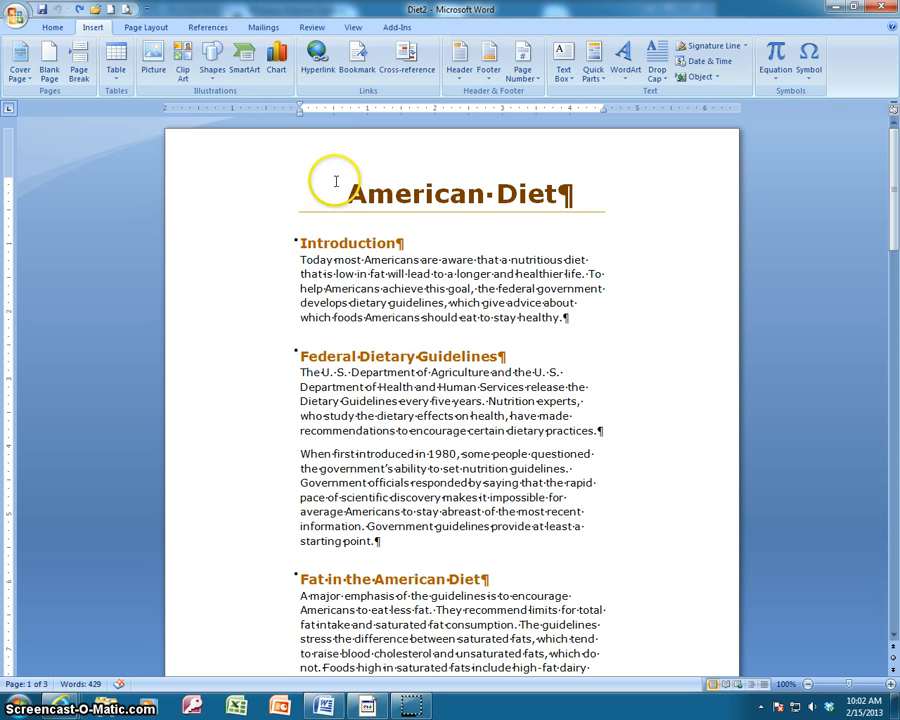
Insert a page break before the Introduction heading, leaving the American Diet title on the first page.
{"action": "left_click", "coordinate": [297, 240]}
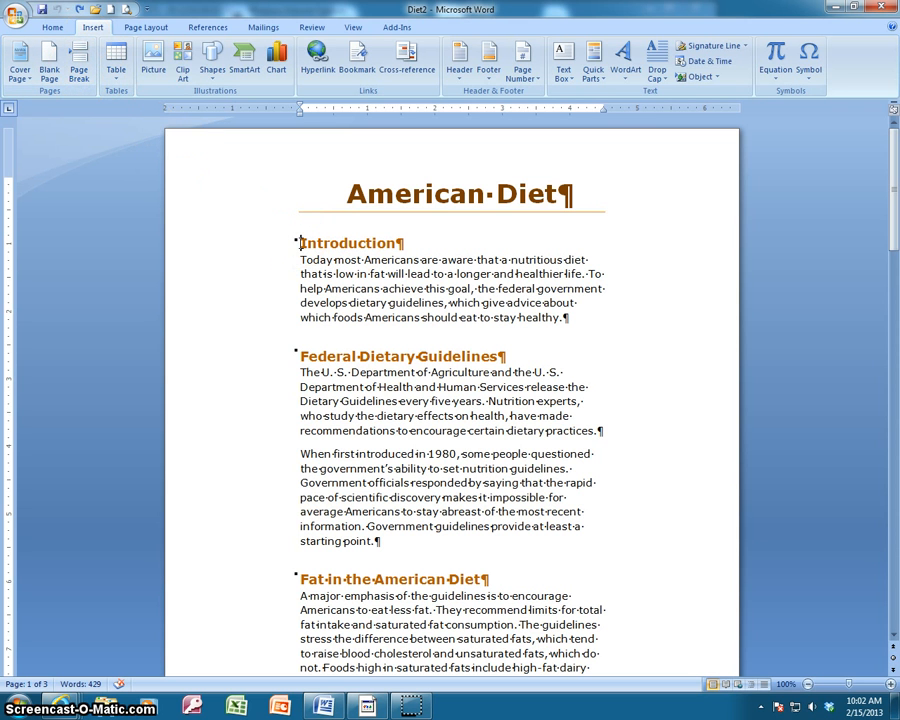
{"action": "left_click", "coordinate": [78, 64]}
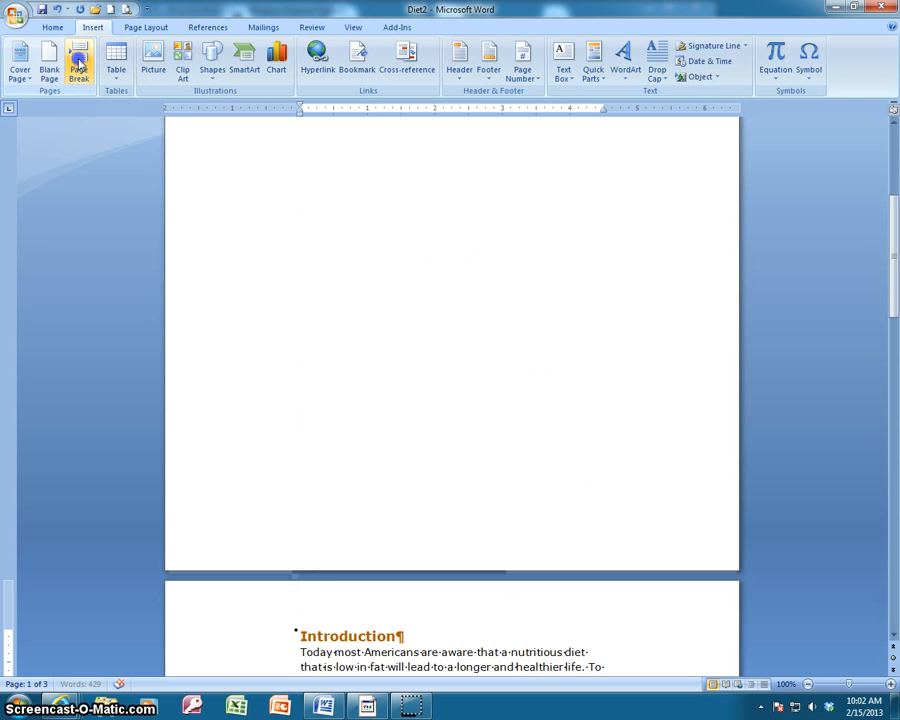
{"action": "scroll", "coordinate": [457, 347], "scroll_direction": "up", "scroll_amount": 6}
{"action": "scroll", "coordinate": [461, 350], "scroll_direction": "down", "scroll_amount": 9}
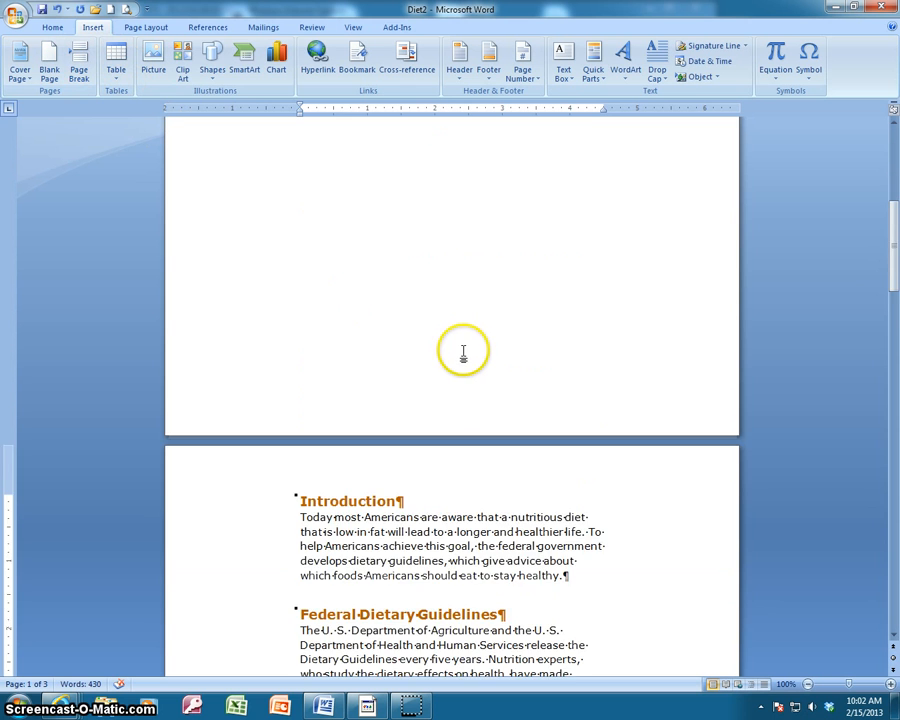
{"action": "scroll", "coordinate": [468, 348], "scroll_direction": "up", "scroll_amount": 9}
{"action": "scroll", "coordinate": [468, 343], "scroll_direction": "up", "scroll_amount": 2}
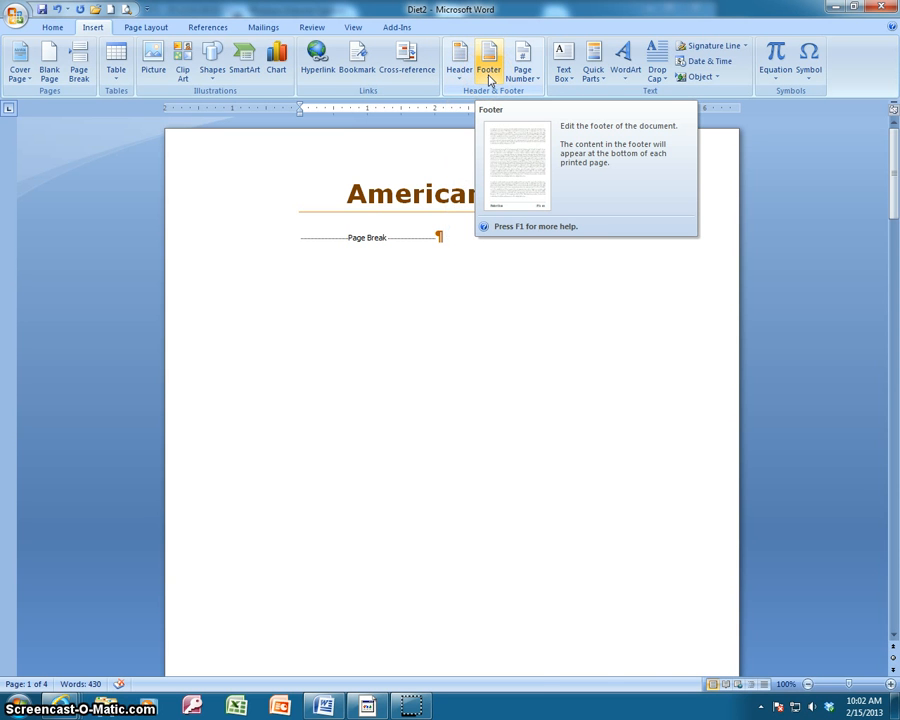
Insert a Blank footer and replace its placeholder text with the author's name.
{"action": "left_click", "coordinate": [490, 79]}
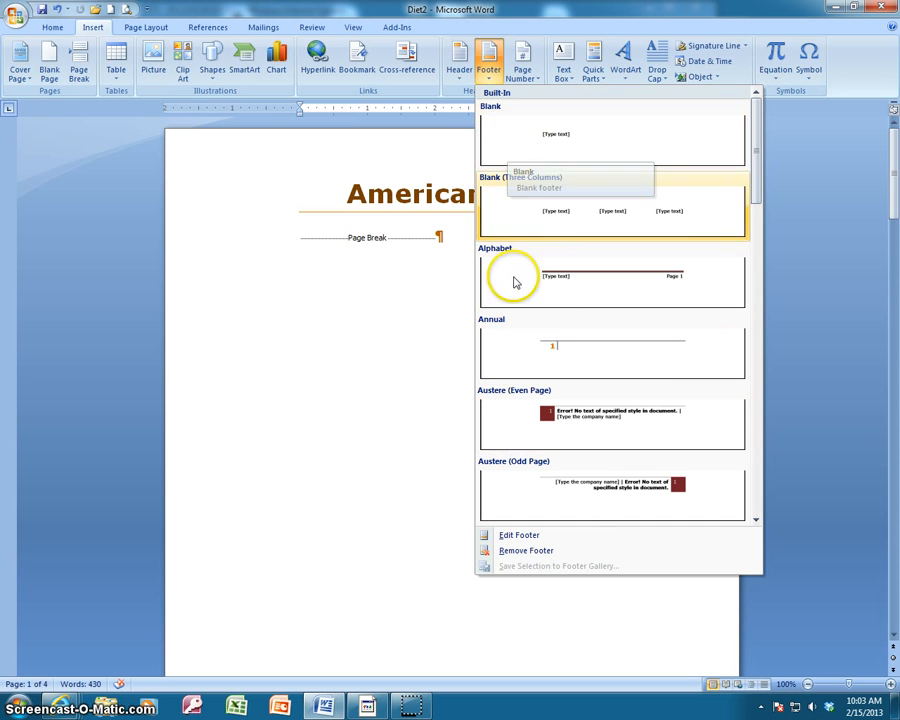
{"action": "left_click", "coordinate": [528, 132]}
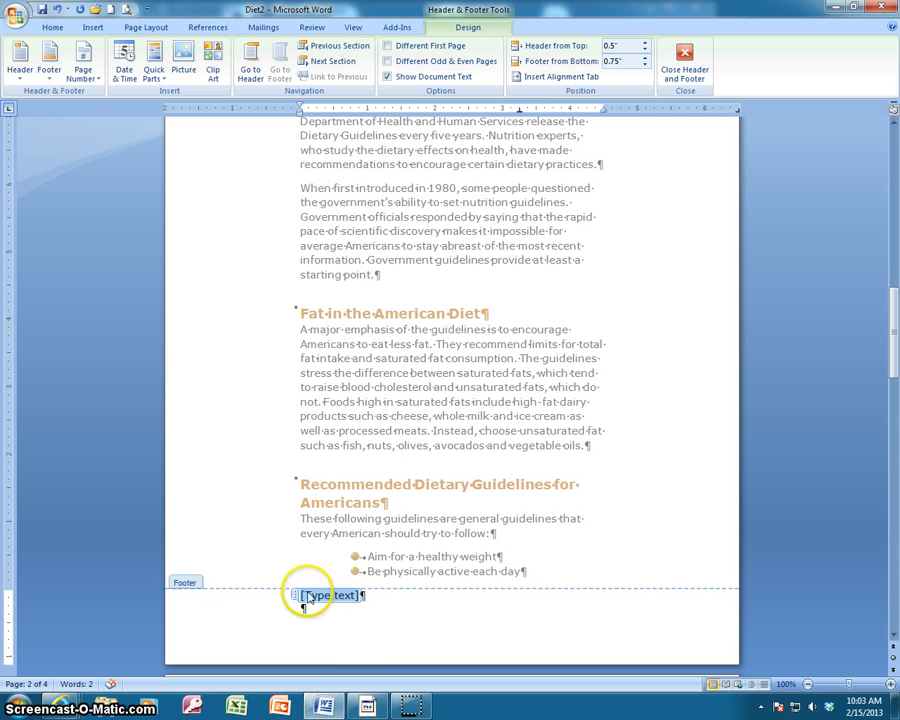
{"action": "key", "text": "Delete"}
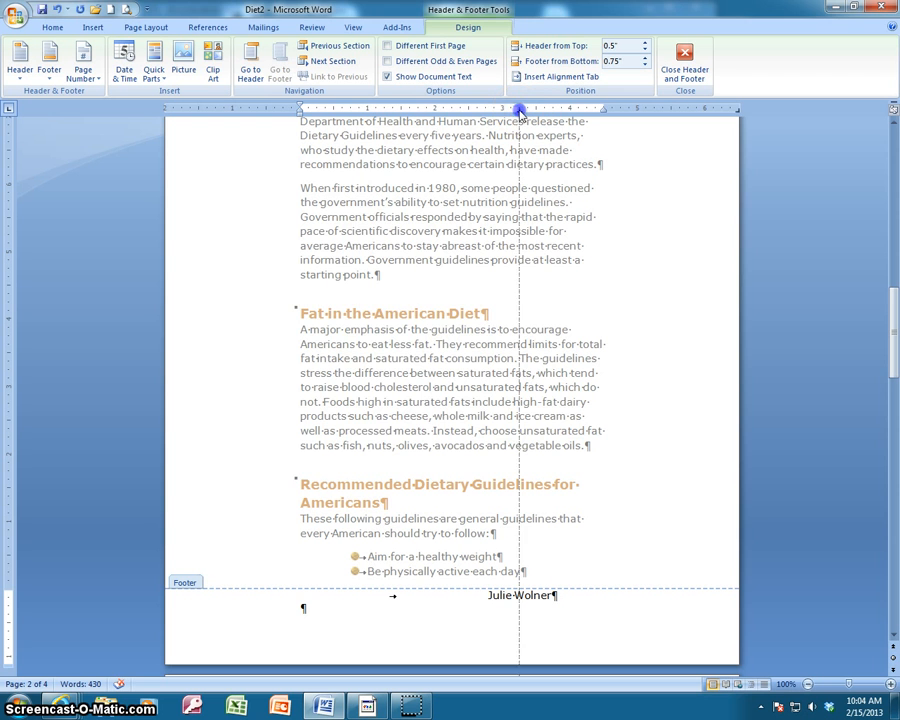
Open the Tabs dialog to review the footer's tab stops and select the 6.5" stop.
{"action": "double_click", "coordinate": [518, 112]}
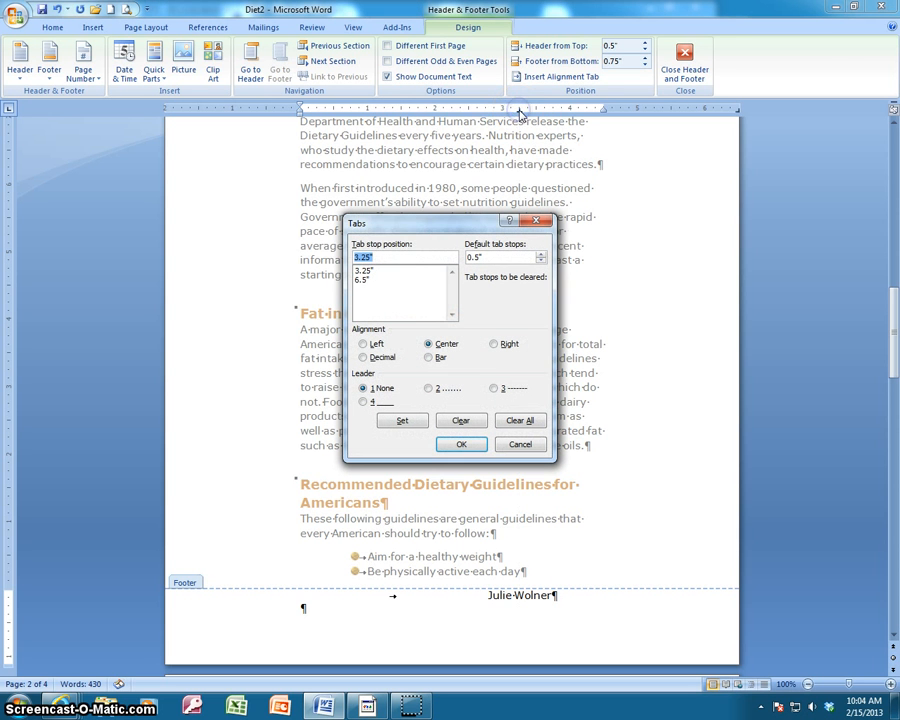
{"action": "left_click", "coordinate": [362, 280]}
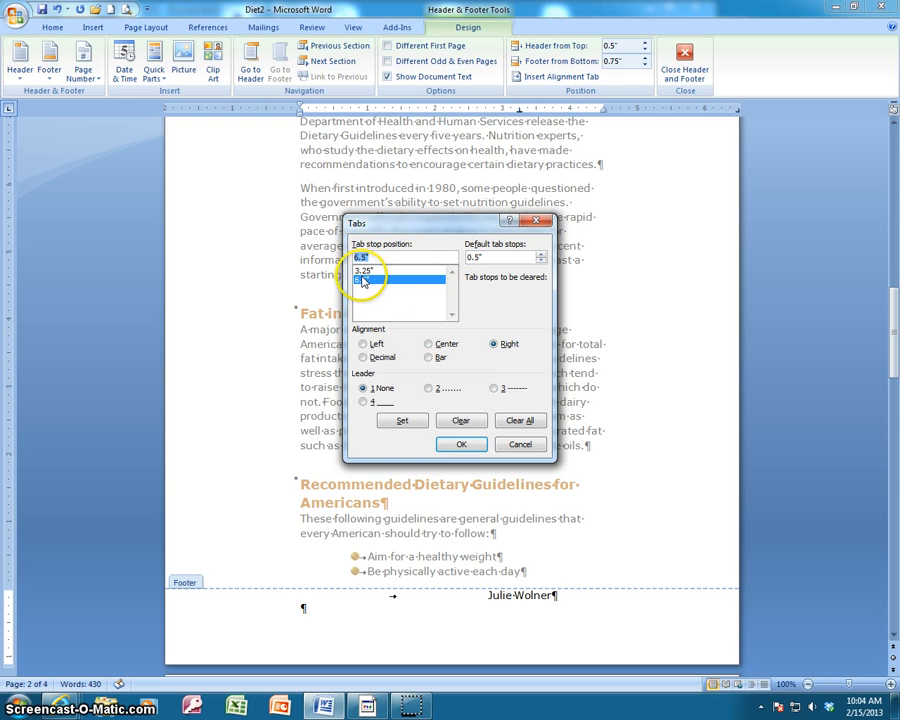
{"action": "left_click", "coordinate": [461, 444]}
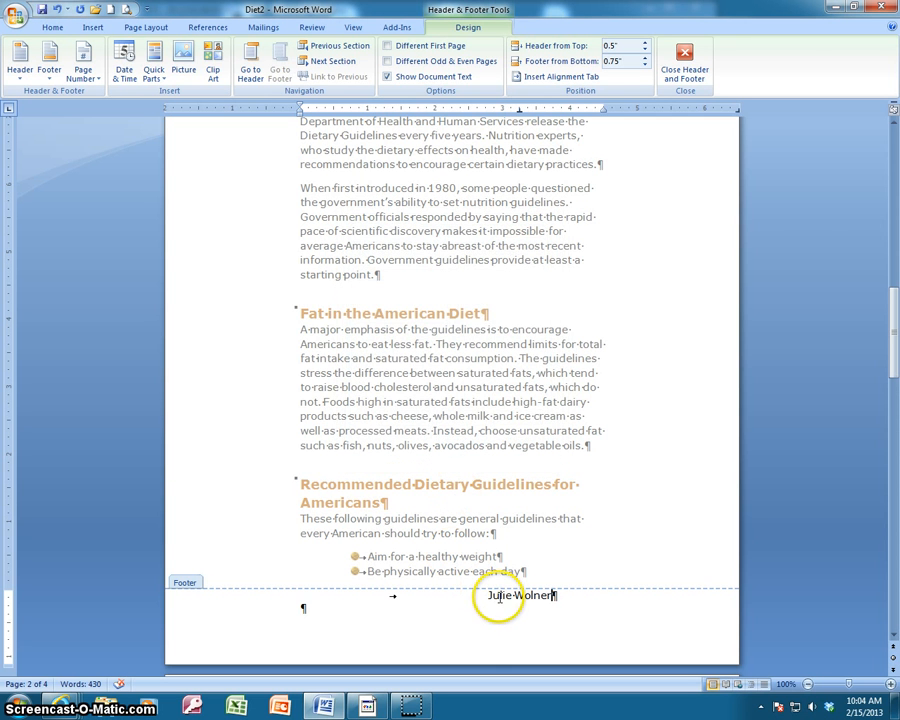
Tab the footer name over to the right tab stop and move that stop to about 5.5 inches.
{"action": "key", "text": "Home"}
{"action": "key", "text": "Tab"}
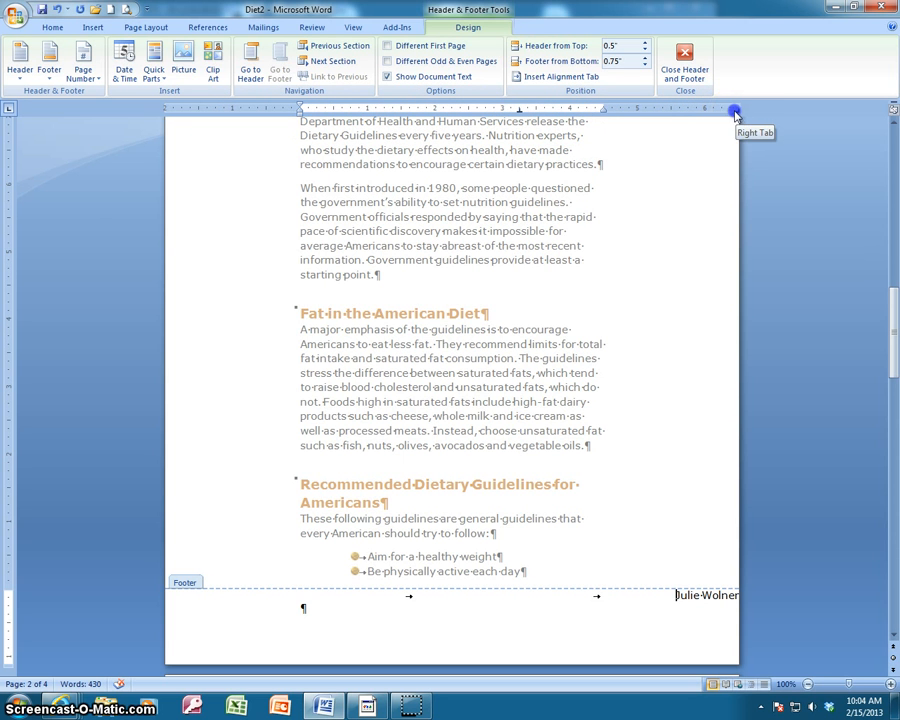
{"action": "left_click_drag", "start_coordinate": [735, 115], "coordinate": [671, 113]}
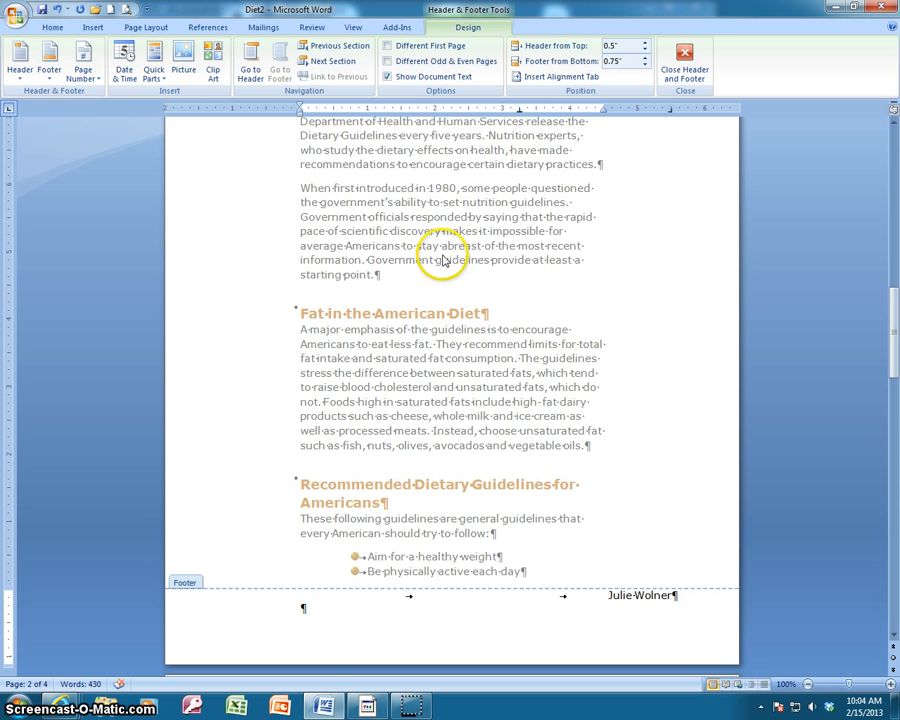
Insert an Alphabet header with the title American Diet Report.
{"action": "left_click", "coordinate": [19, 78]}
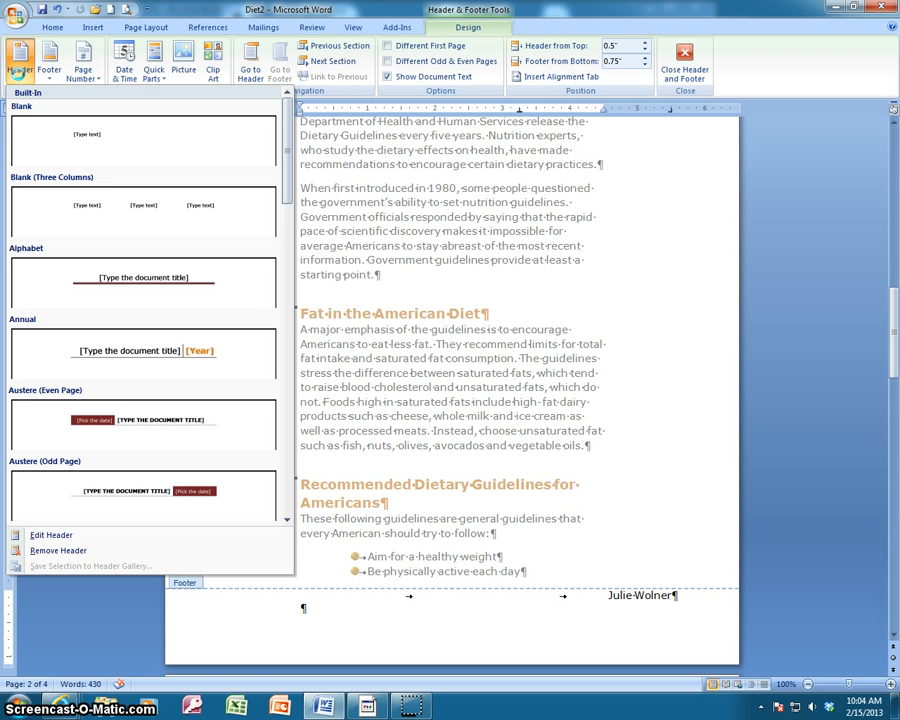
{"action": "left_click", "coordinate": [96, 290]}
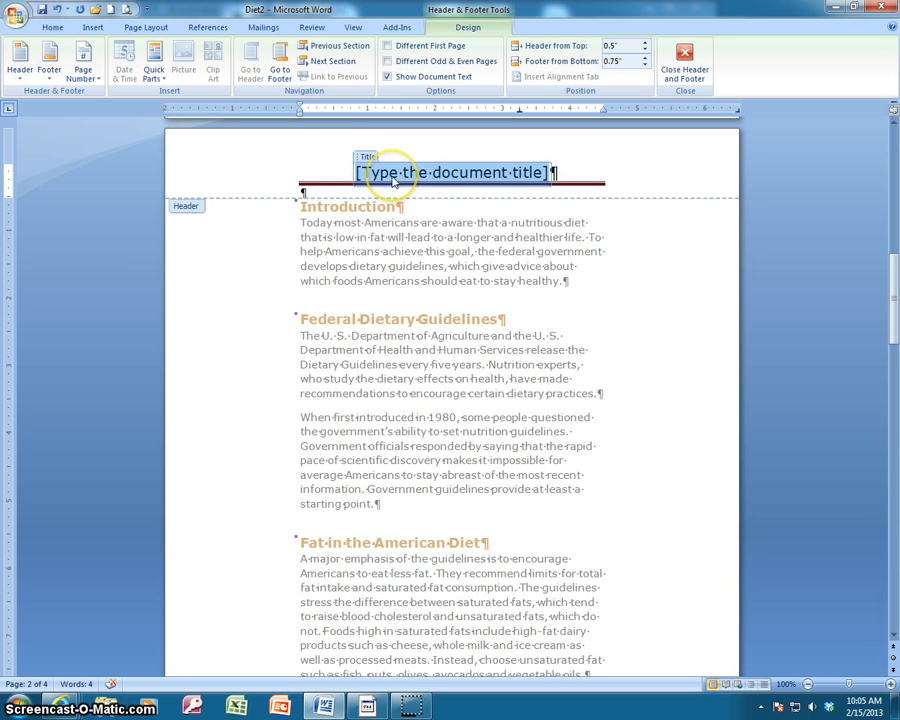
{"action": "type", "text": "America"}
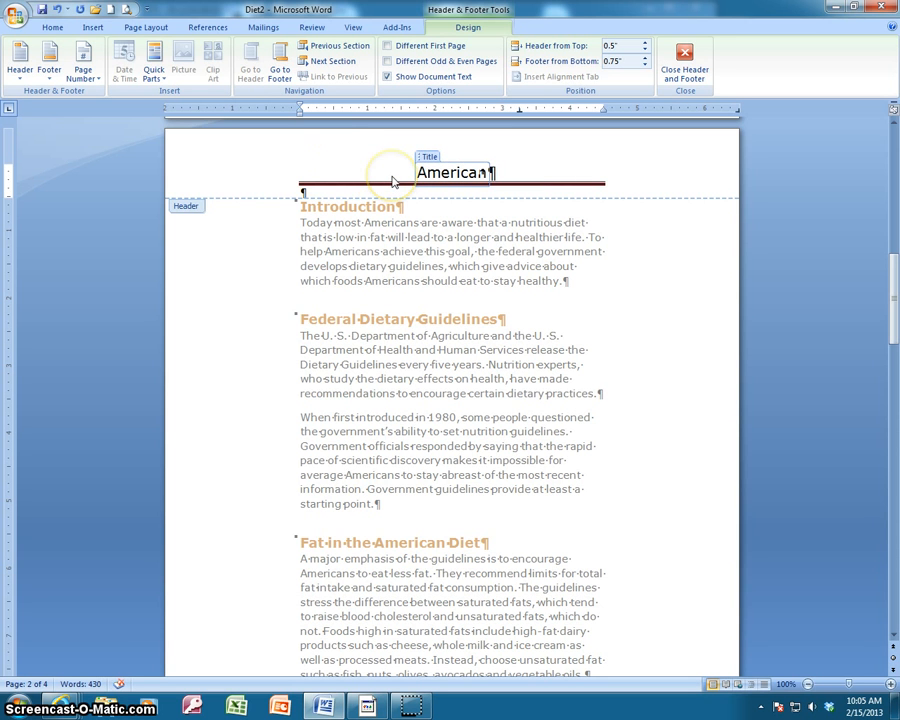
{"action": "type", "text": "n Diet"}
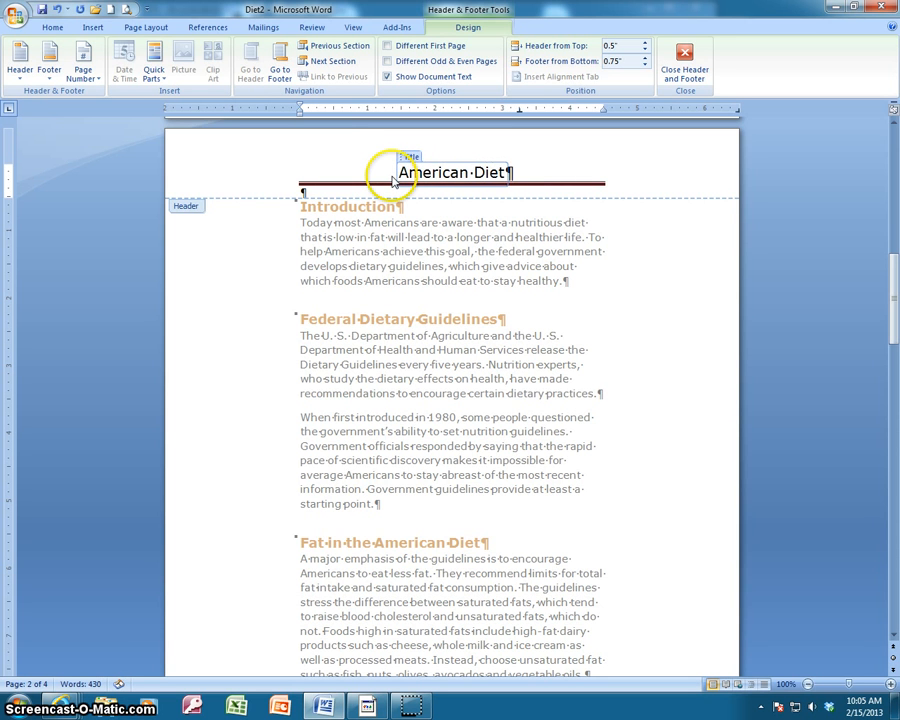
{"action": "type", "text": " Report"}
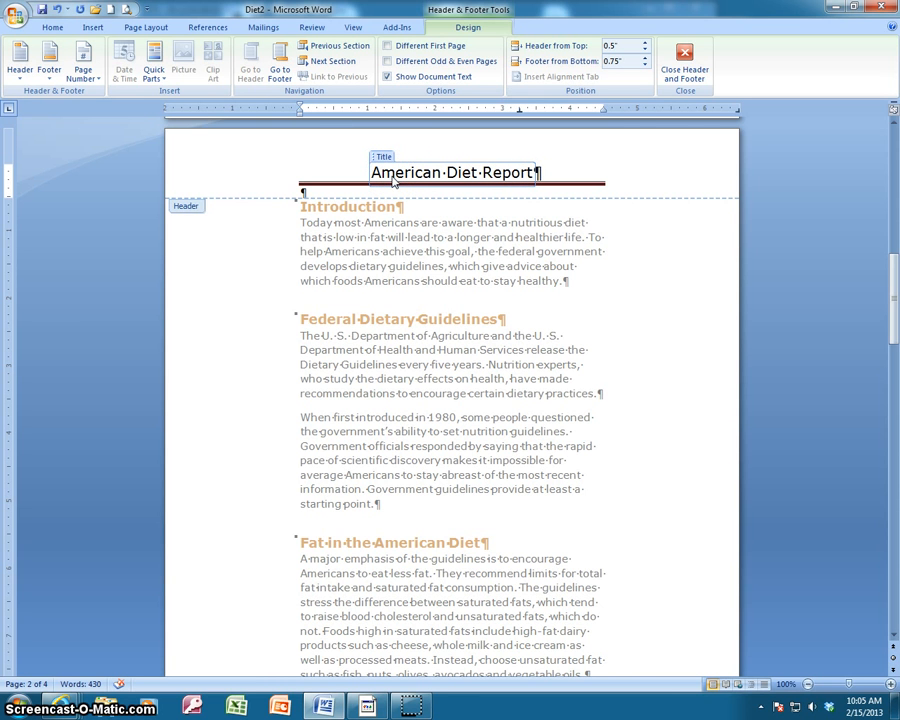
Scroll through the pages to review the header and footer.
{"action": "scroll", "coordinate": [569, 333], "scroll_direction": "down", "scroll_amount": 12}
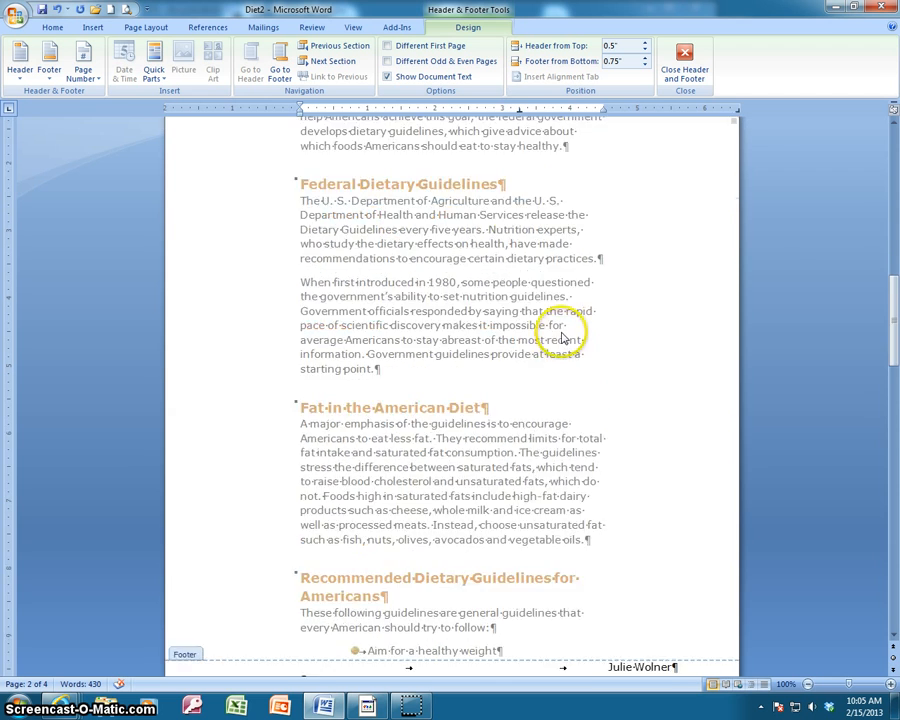
{"action": "scroll", "coordinate": [562, 385], "scroll_direction": "up", "scroll_amount": 12}
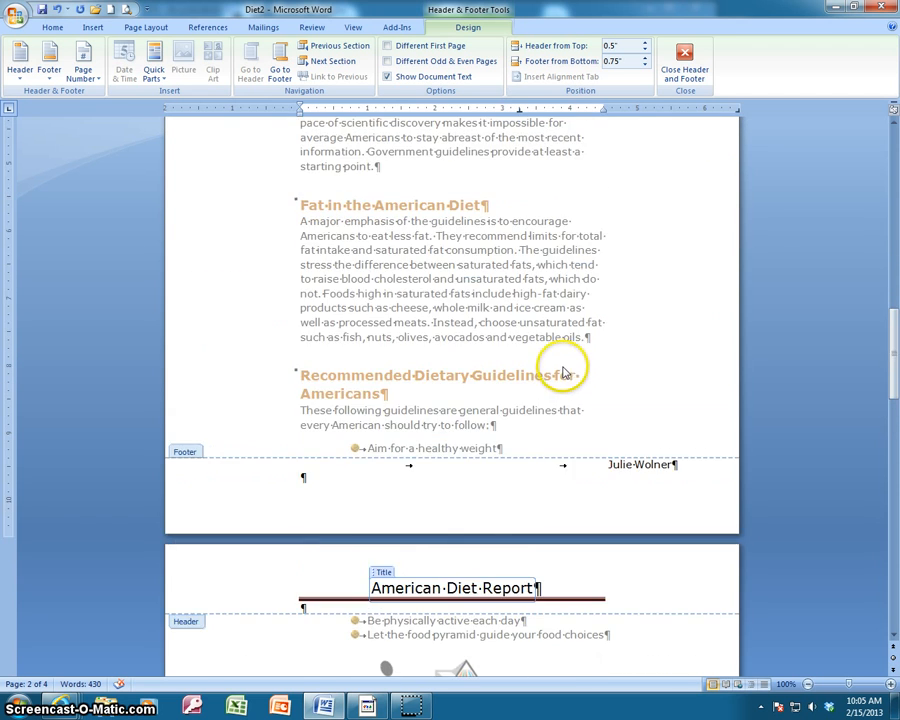
{"action": "scroll", "coordinate": [552, 219], "scroll_direction": "up", "scroll_amount": 10}
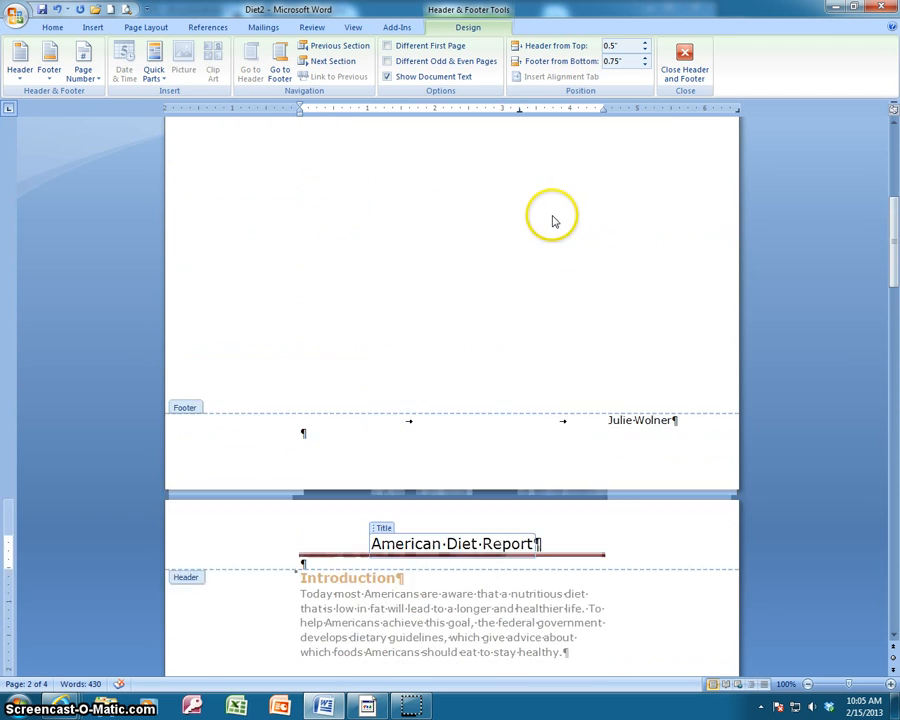
{"action": "scroll", "coordinate": [548, 218], "scroll_direction": "down", "scroll_amount": 10}
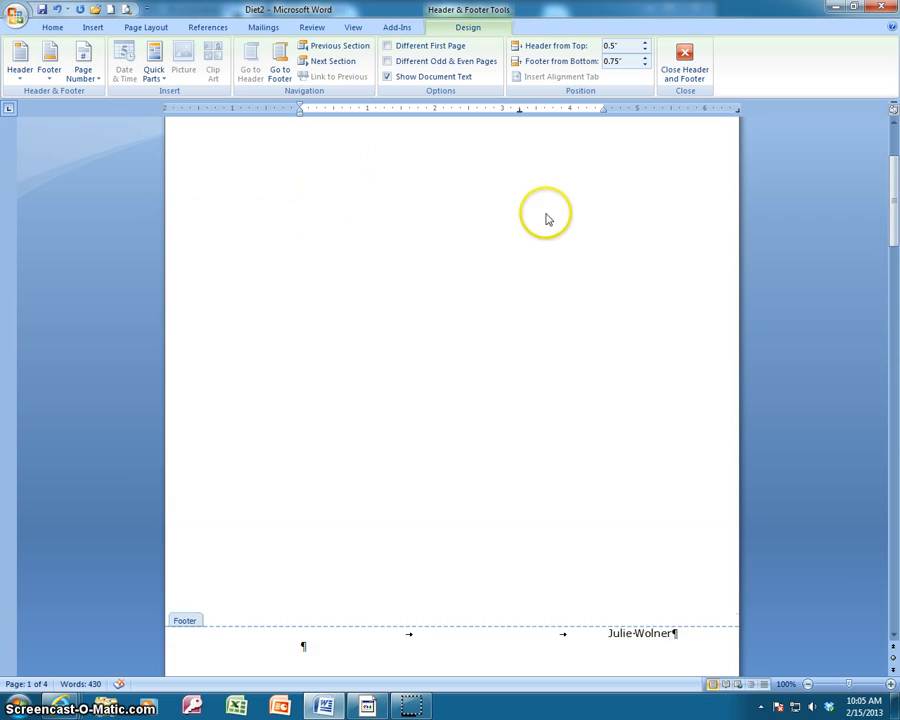
{"action": "scroll", "coordinate": [610, 578], "scroll_direction": "down", "scroll_amount": 10}
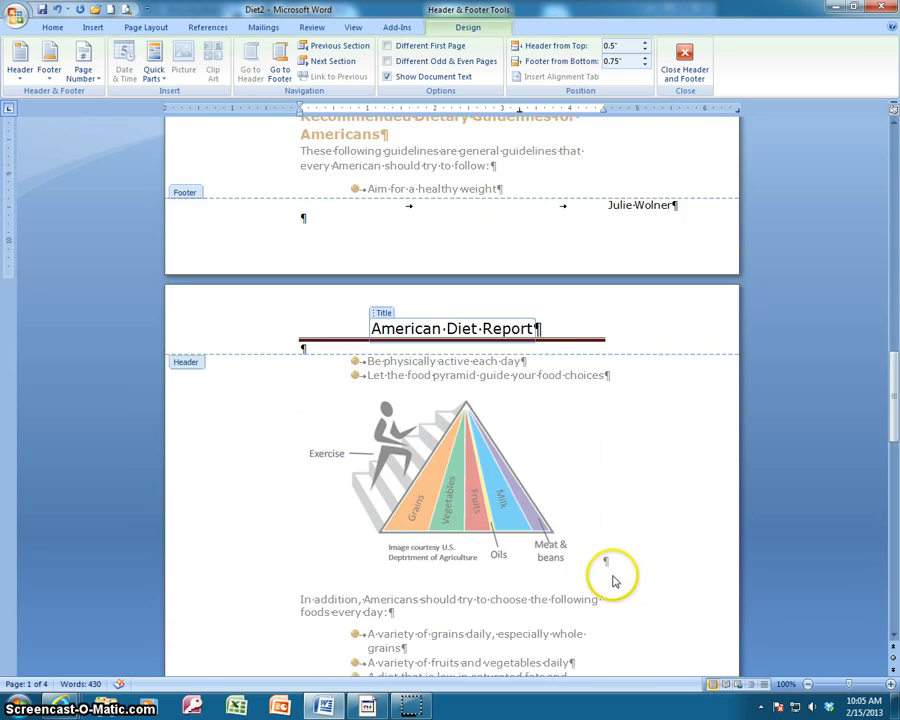
{"action": "scroll", "coordinate": [612, 560], "scroll_direction": "up", "scroll_amount": 10}
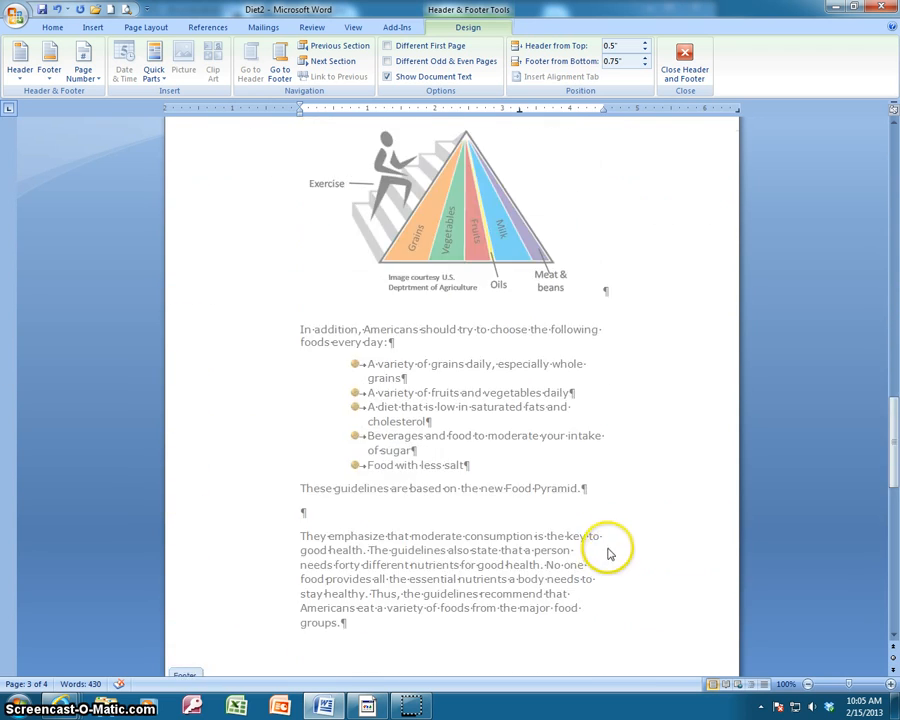
Turn on Different First Page so the title page gets its own header and footer.
{"action": "scroll", "coordinate": [590, 488], "scroll_direction": "up", "scroll_amount": 10}
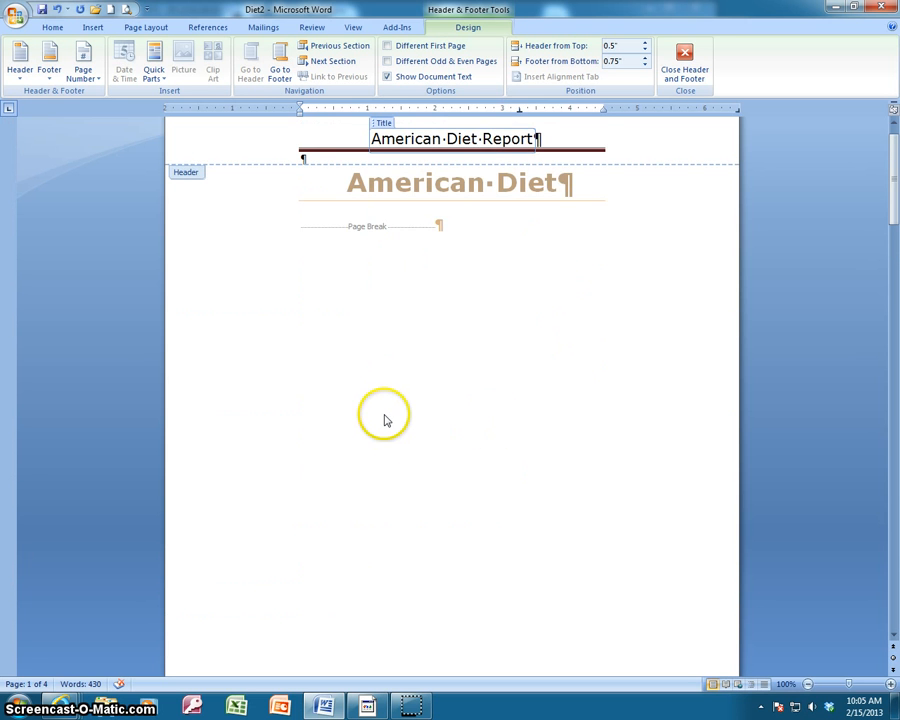
{"action": "scroll", "coordinate": [390, 445], "scroll_direction": "down", "scroll_amount": 3}
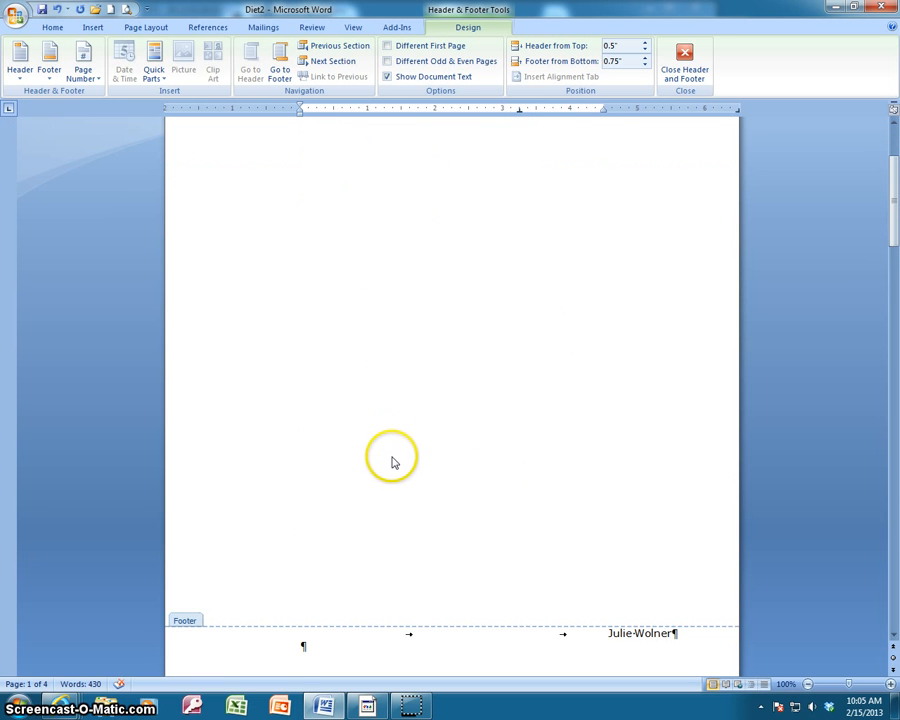
{"action": "scroll", "coordinate": [391, 463], "scroll_direction": "down", "scroll_amount": 3}
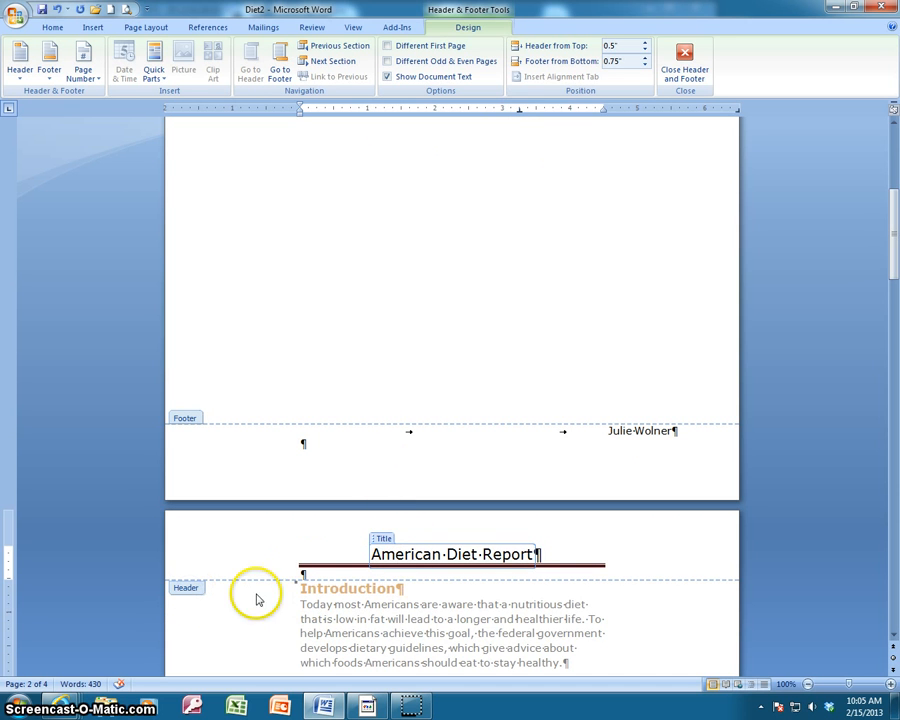
{"action": "left_click", "coordinate": [388, 47]}
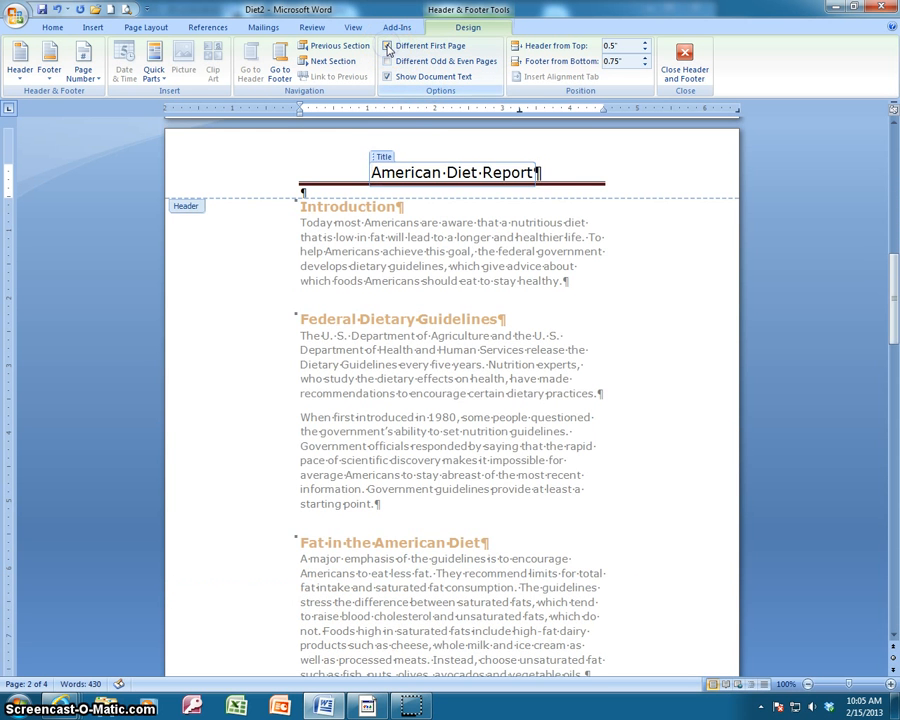
Scroll through the pages to review the first-page header and footer against the later pages.
{"action": "scroll", "coordinate": [440, 217], "scroll_direction": "up", "scroll_amount": 10}
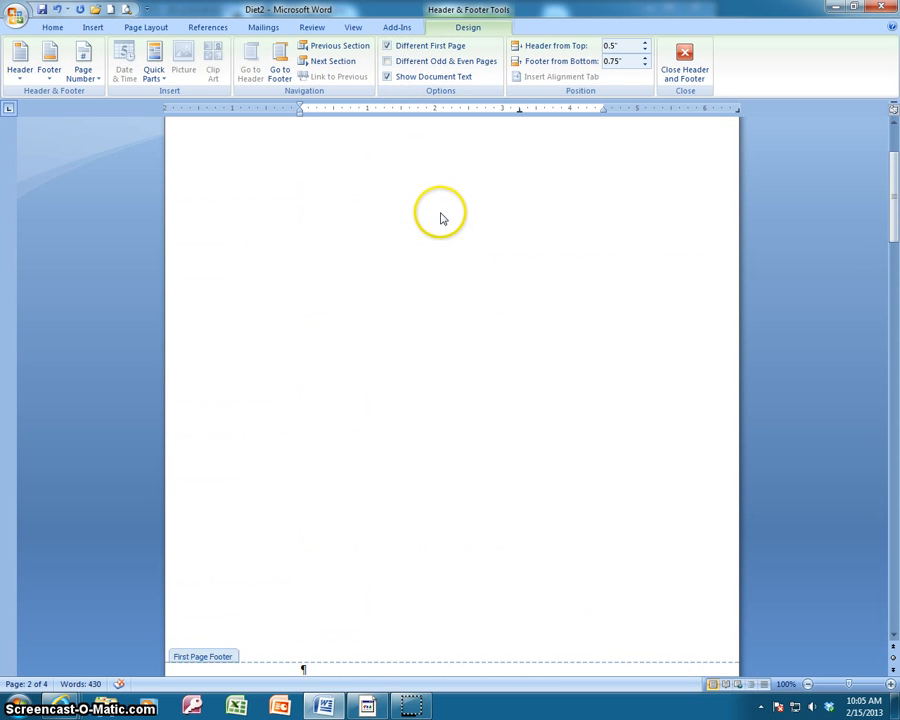
{"action": "scroll", "coordinate": [440, 215], "scroll_direction": "up", "scroll_amount": 4}
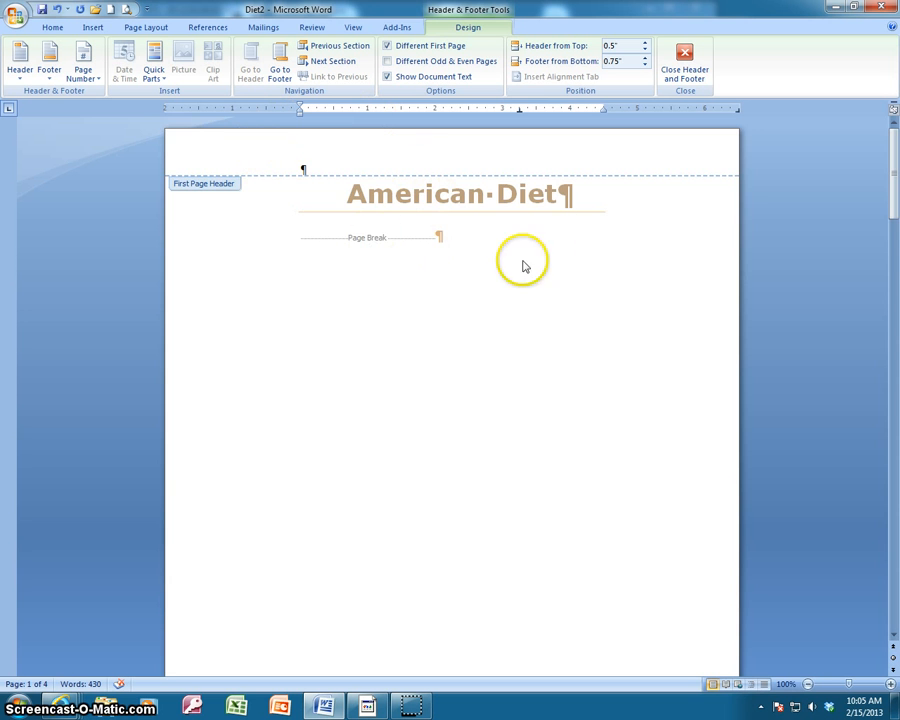
{"action": "scroll", "coordinate": [440, 342], "scroll_direction": "down", "scroll_amount": 6}
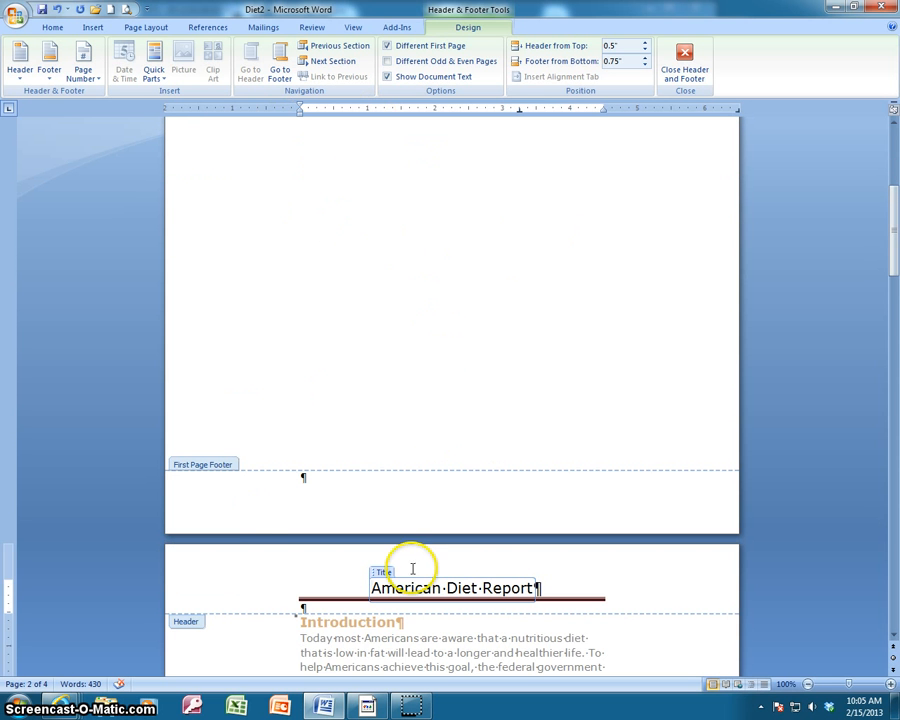
{"action": "scroll", "coordinate": [388, 343], "scroll_direction": "up", "scroll_amount": 6}
{"action": "scroll", "coordinate": [400, 345], "scroll_direction": "down", "scroll_amount": 7}
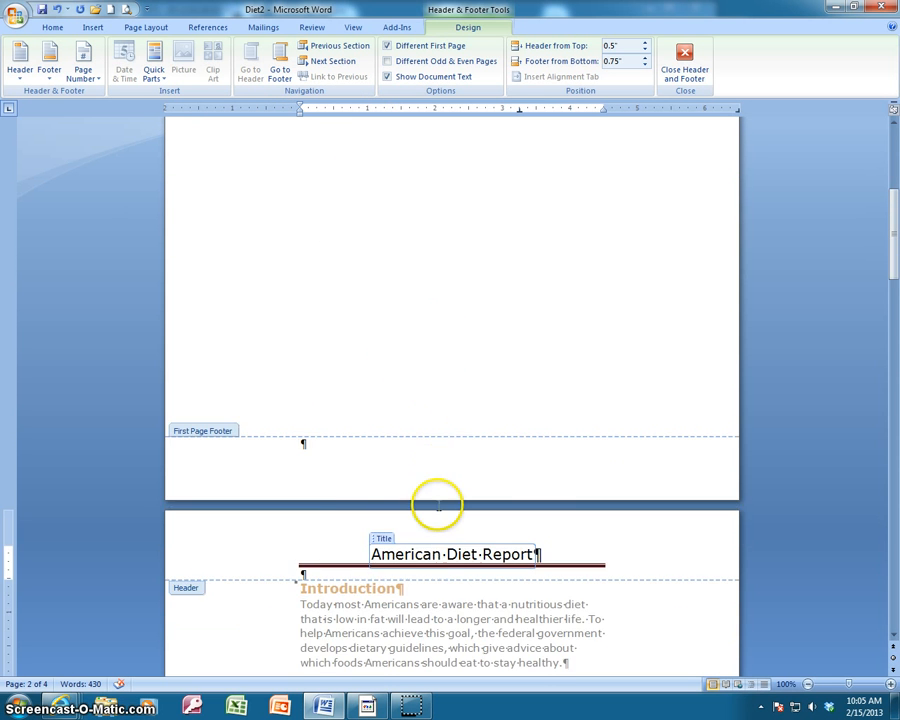
{"action": "scroll", "coordinate": [480, 508], "scroll_direction": "down", "scroll_amount": 3}
{"action": "scroll", "coordinate": [446, 478], "scroll_direction": "down", "scroll_amount": 11}
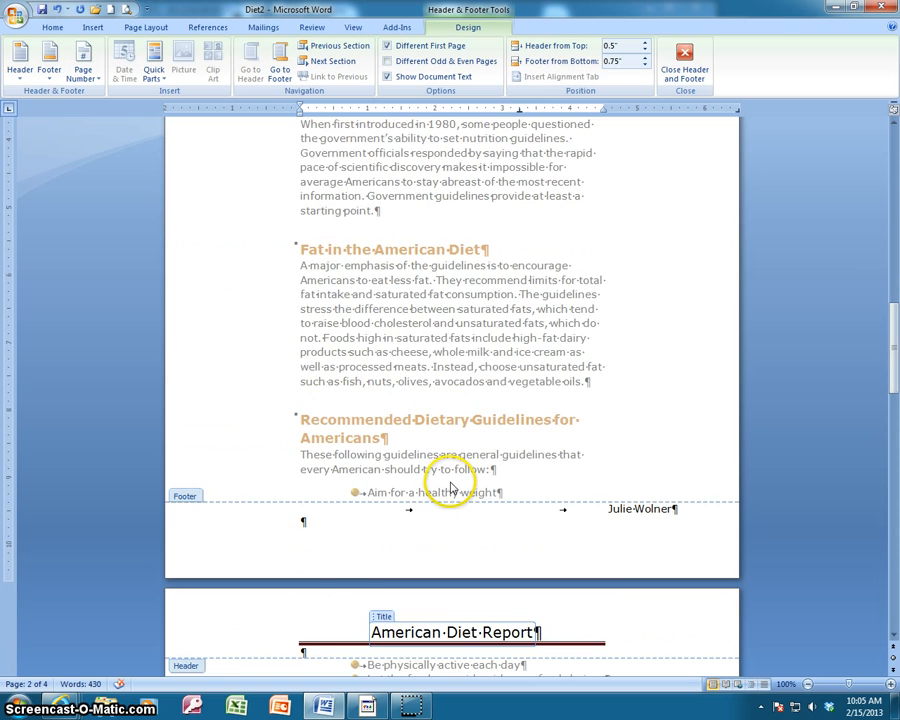
{"action": "scroll", "coordinate": [450, 480], "scroll_direction": "up", "scroll_amount": 11}
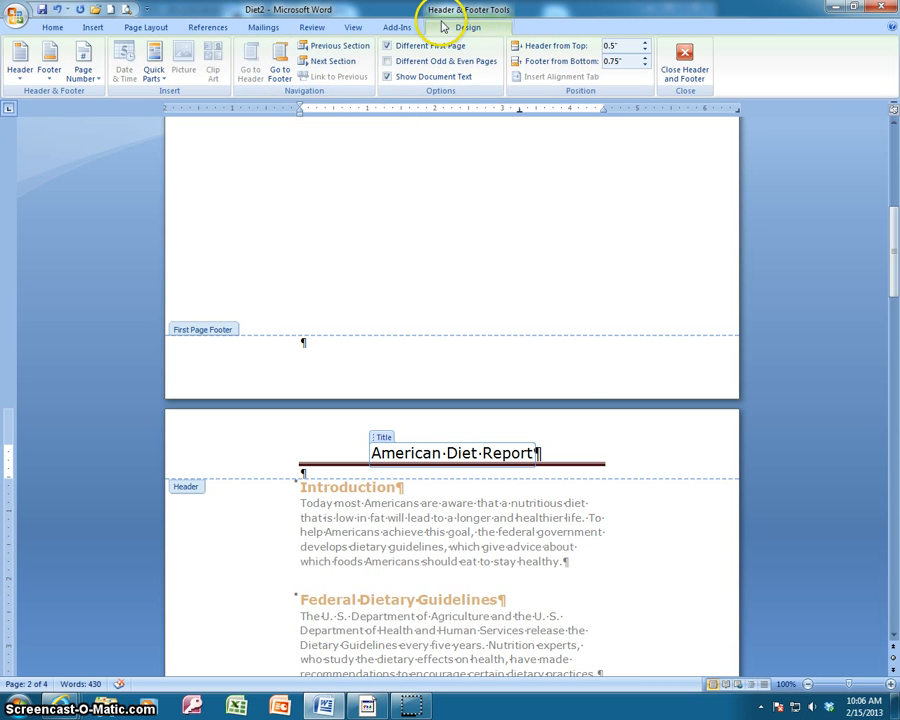
Go to the footer and insert the date in the February 15, 2013 format after the word Updated.
{"action": "left_click", "coordinate": [278, 64]}
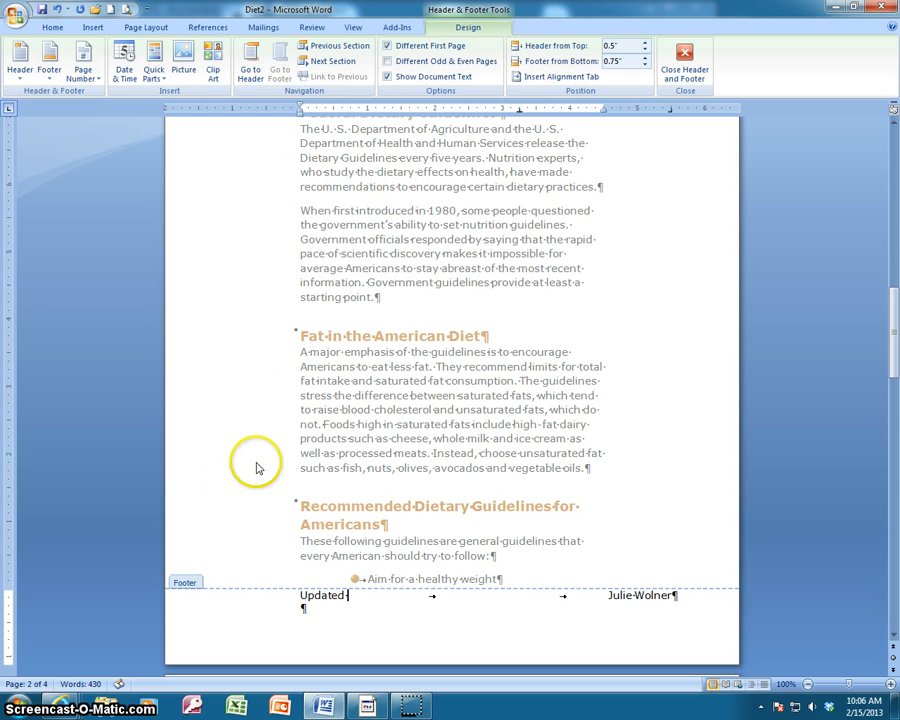
{"action": "left_click", "coordinate": [125, 73]}
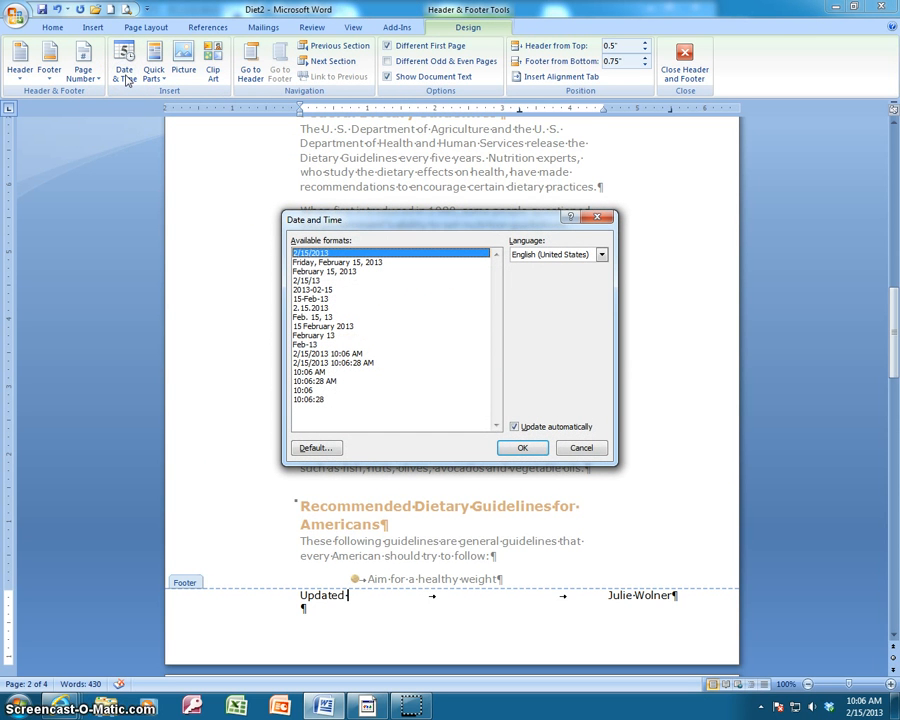
{"action": "left_click", "coordinate": [318, 271]}
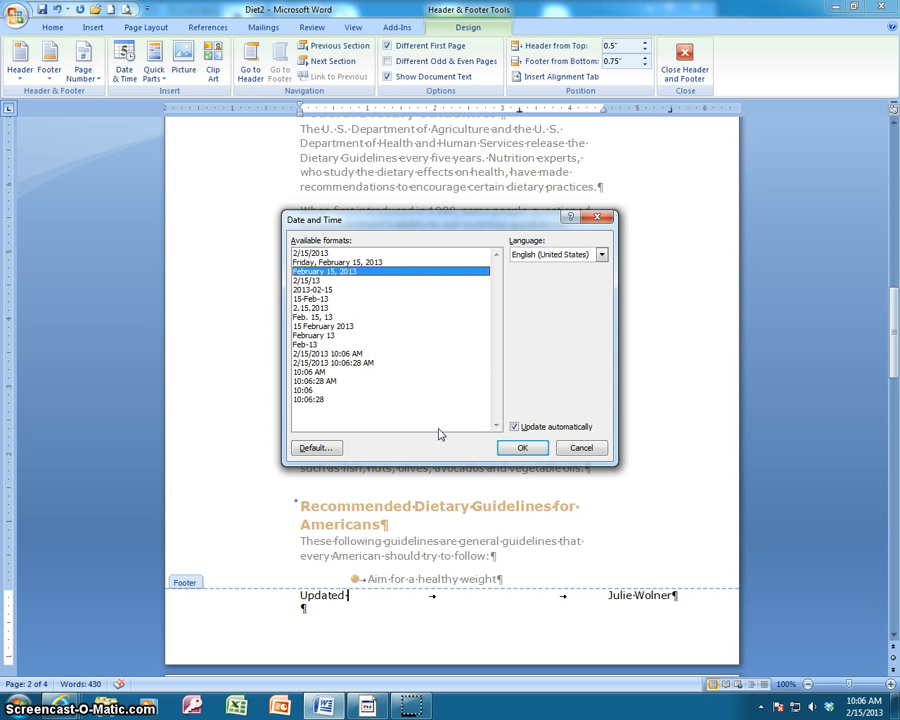
{"action": "left_click", "coordinate": [522, 447]}
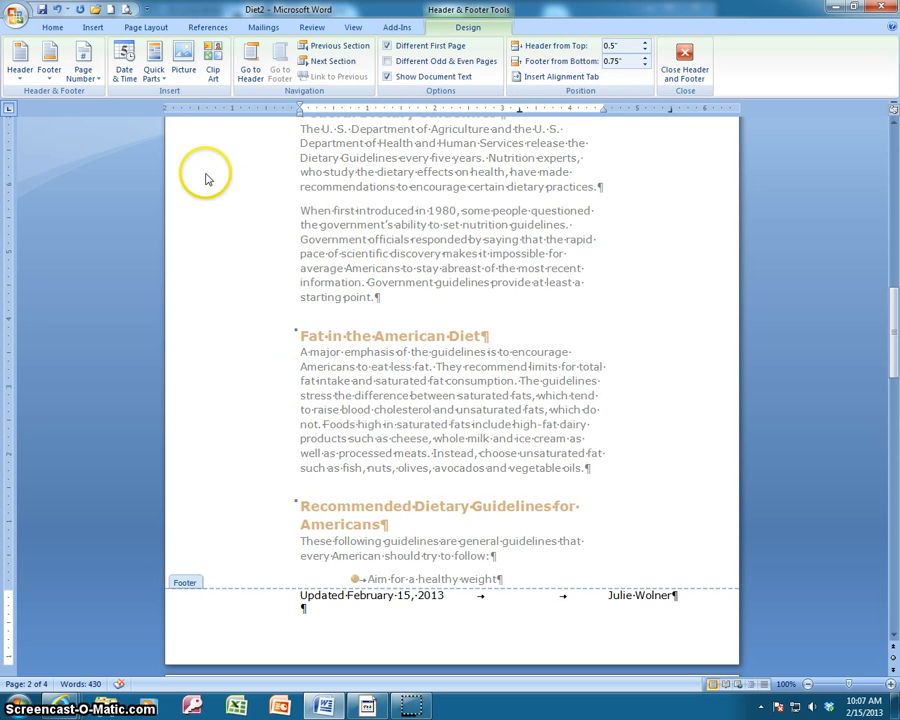
Try a Plain Number 3 page number at the top of the header, review it across pages, and undo it.
{"action": "left_click", "coordinate": [249, 70]}
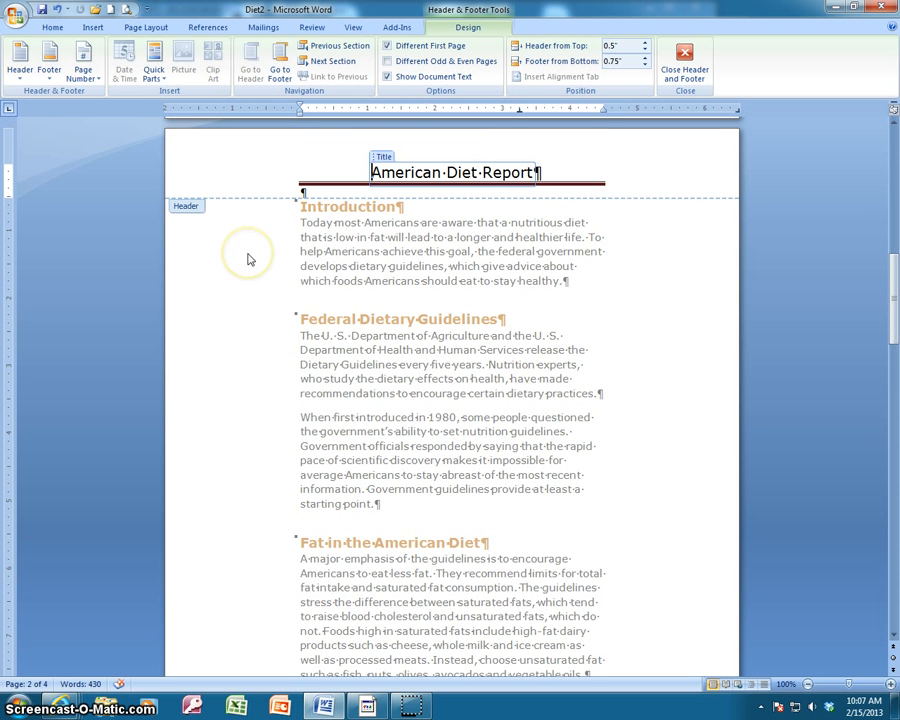
{"action": "left_click", "coordinate": [94, 82]}
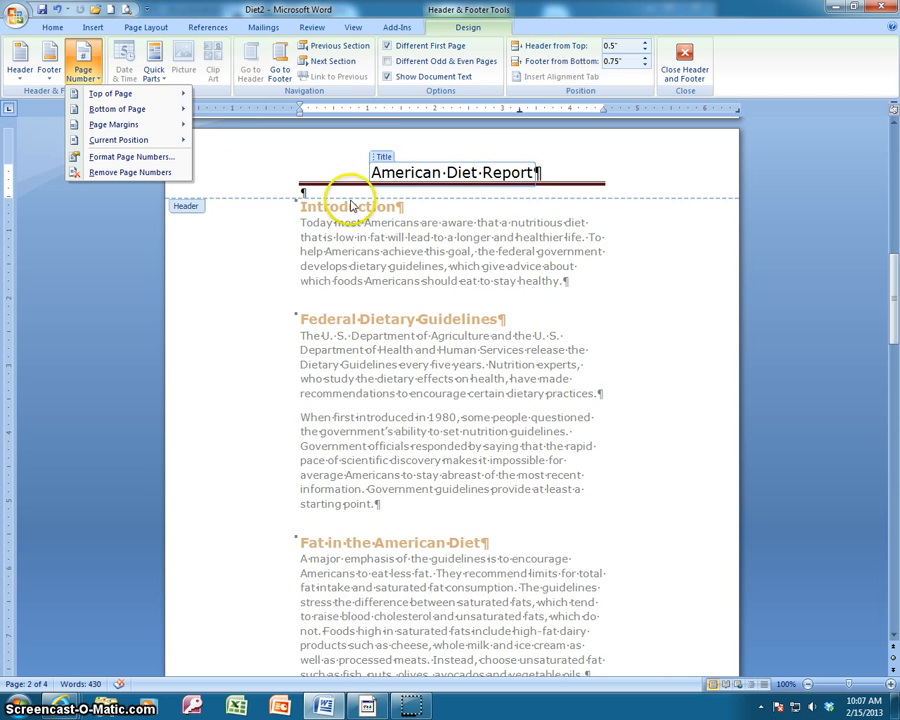
{"action": "mouse_move", "coordinate": [134, 98]}
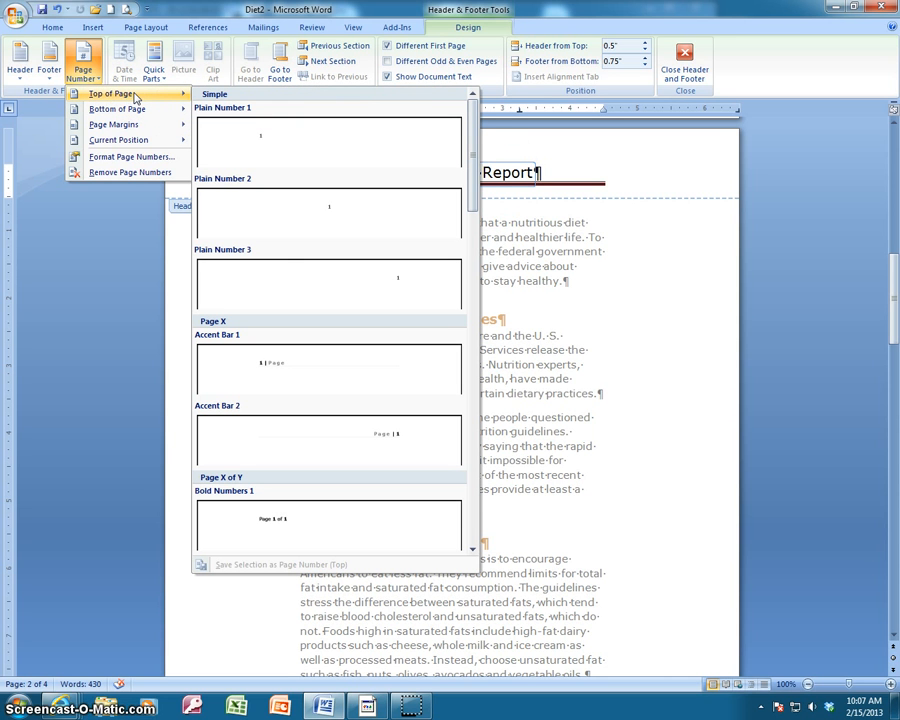
{"action": "left_click", "coordinate": [345, 291]}
{"action": "scroll", "coordinate": [400, 274], "scroll_direction": "up", "scroll_amount": 5}
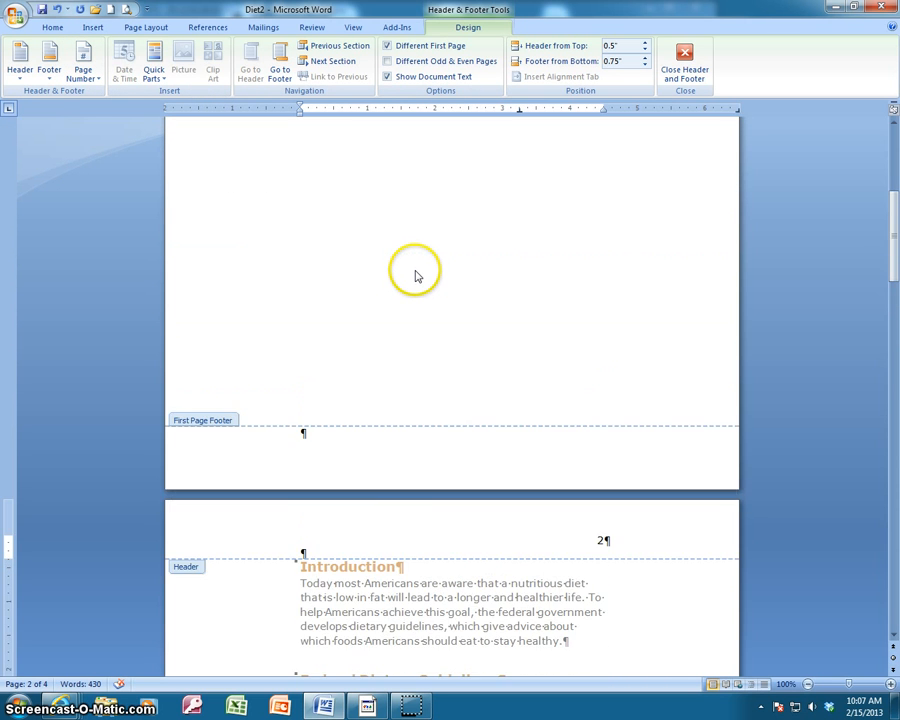
{"action": "scroll", "coordinate": [417, 274], "scroll_direction": "up", "scroll_amount": 8}
{"action": "scroll", "coordinate": [418, 297], "scroll_direction": "down", "scroll_amount": 9}
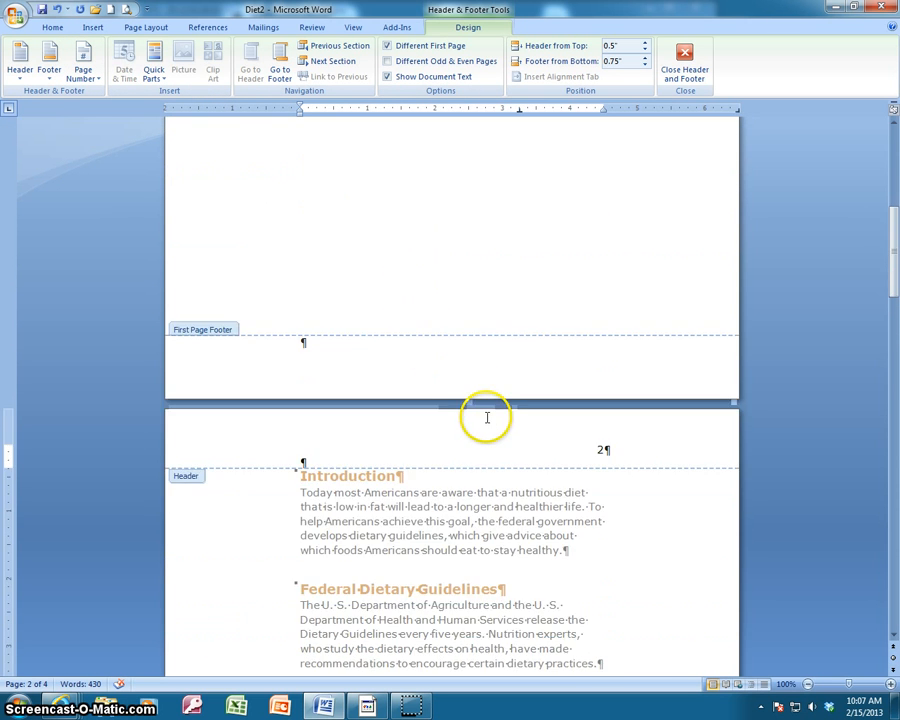
{"action": "scroll", "coordinate": [487, 418], "scroll_direction": "down", "scroll_amount": 15}
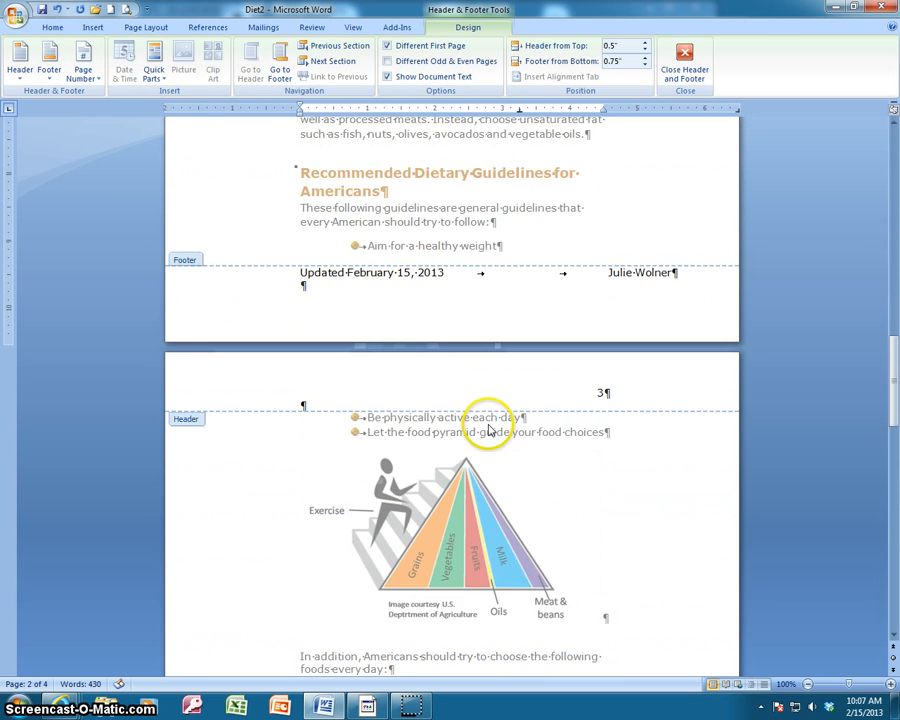
{"action": "scroll", "coordinate": [488, 420], "scroll_direction": "up", "scroll_amount": 18}
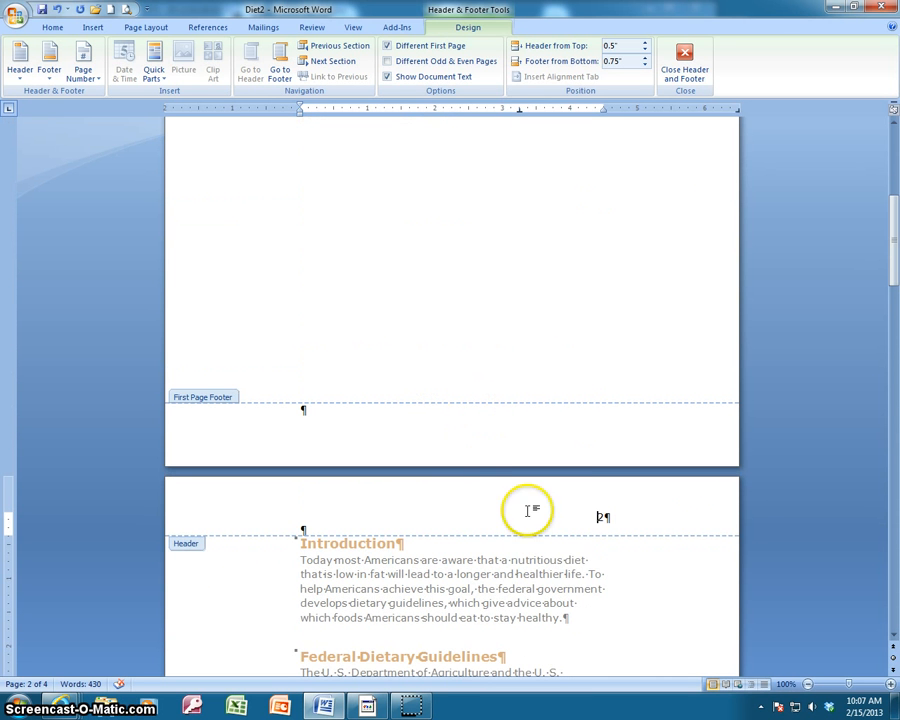
{"action": "scroll", "coordinate": [478, 446], "scroll_direction": "up", "scroll_amount": 5}
{"action": "scroll", "coordinate": [420, 380], "scroll_direction": "up", "scroll_amount": 3}
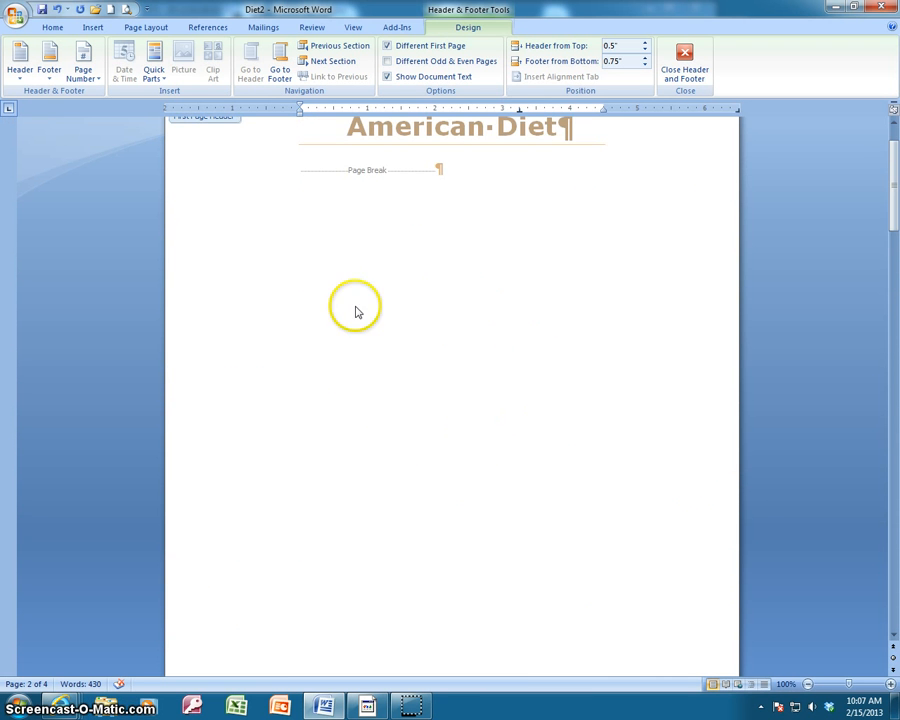
{"action": "scroll", "coordinate": [489, 470], "scroll_direction": "down", "scroll_amount": 5}
{"action": "scroll", "coordinate": [489, 497], "scroll_direction": "down", "scroll_amount": 5}
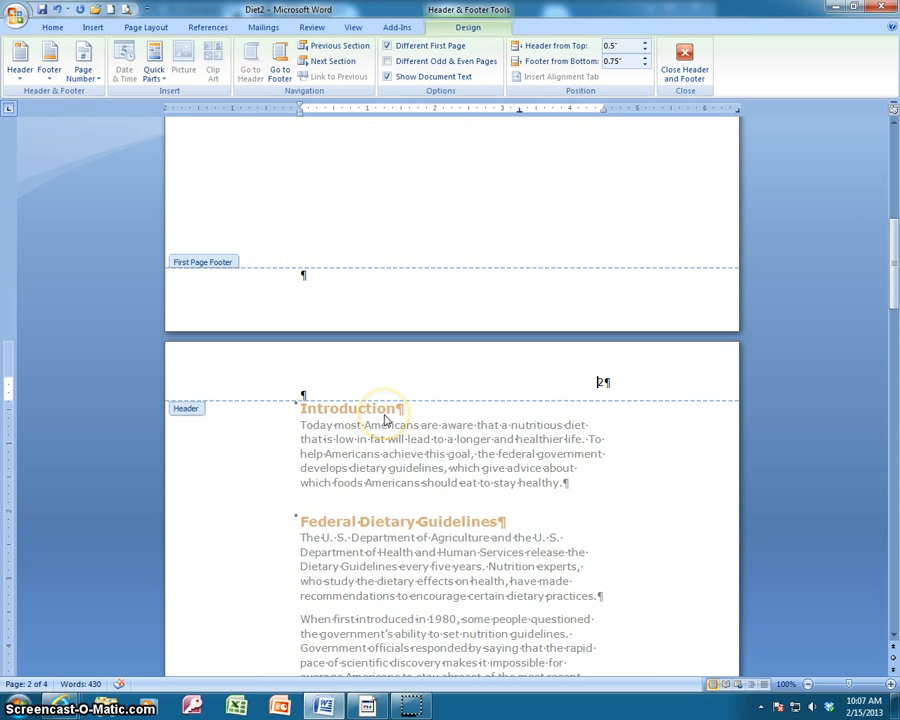
{"action": "left_click", "coordinate": [60, 11]}
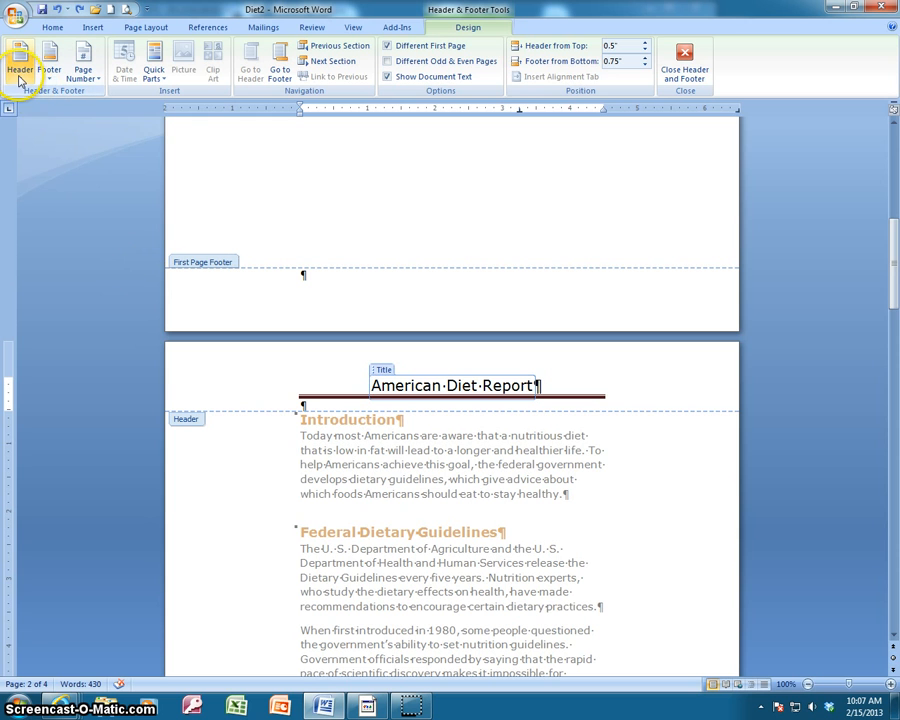
{"action": "left_click", "coordinate": [564, 385]}
{"action": "left_click", "coordinate": [610, 396]}
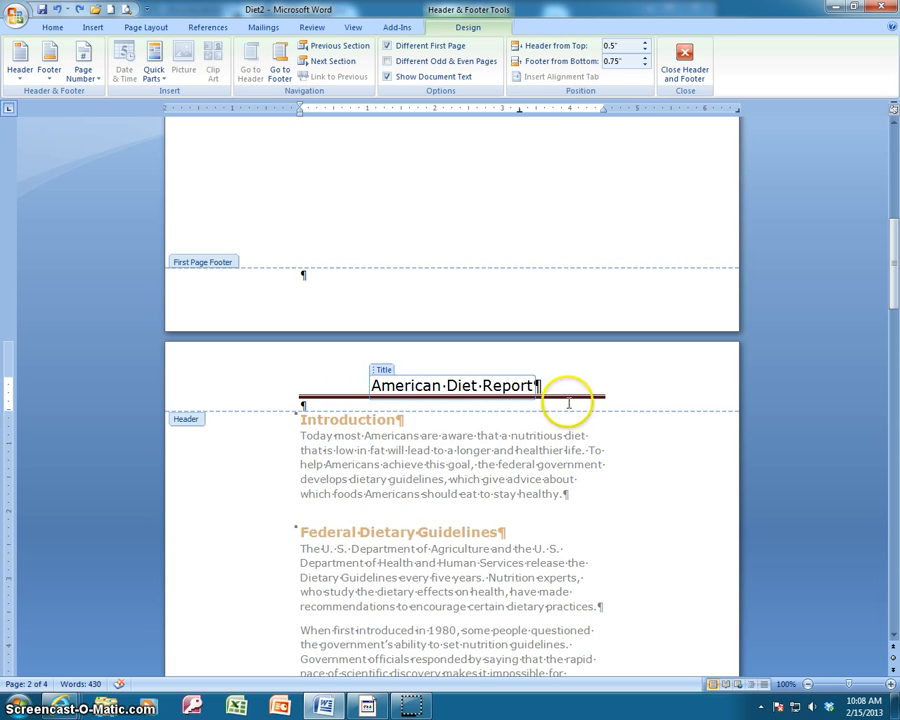
{"action": "left_click", "coordinate": [609, 396]}
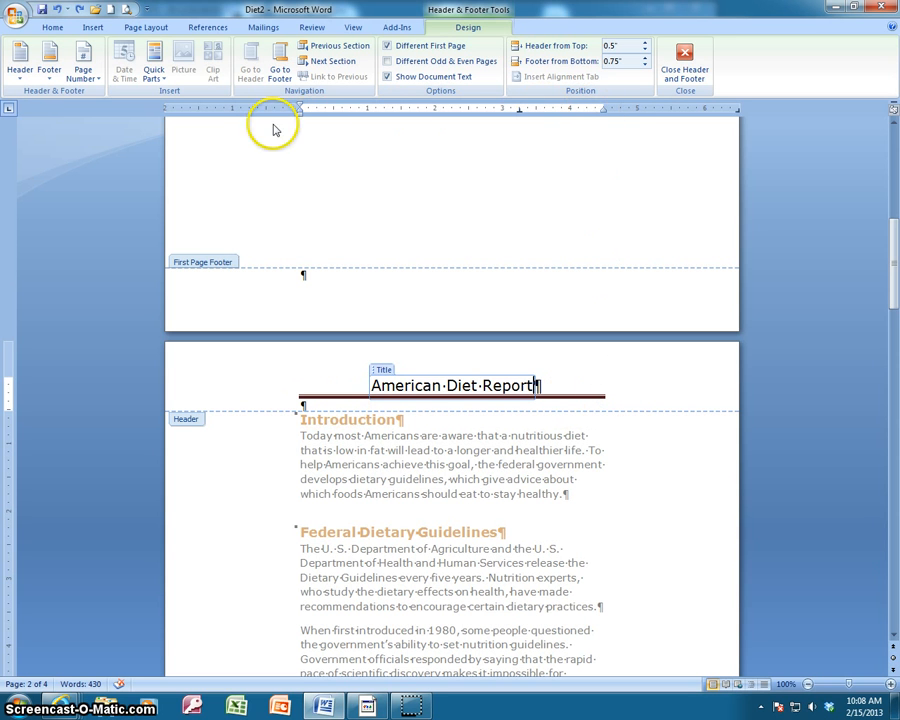
{"action": "left_click", "coordinate": [8, 109]}
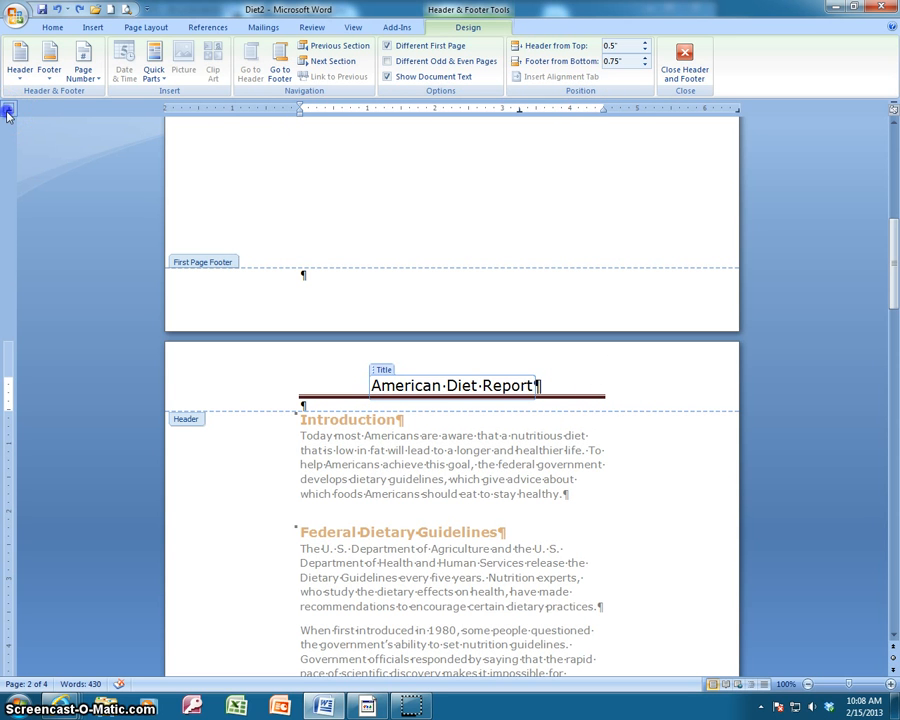
{"action": "left_click", "coordinate": [597, 106]}
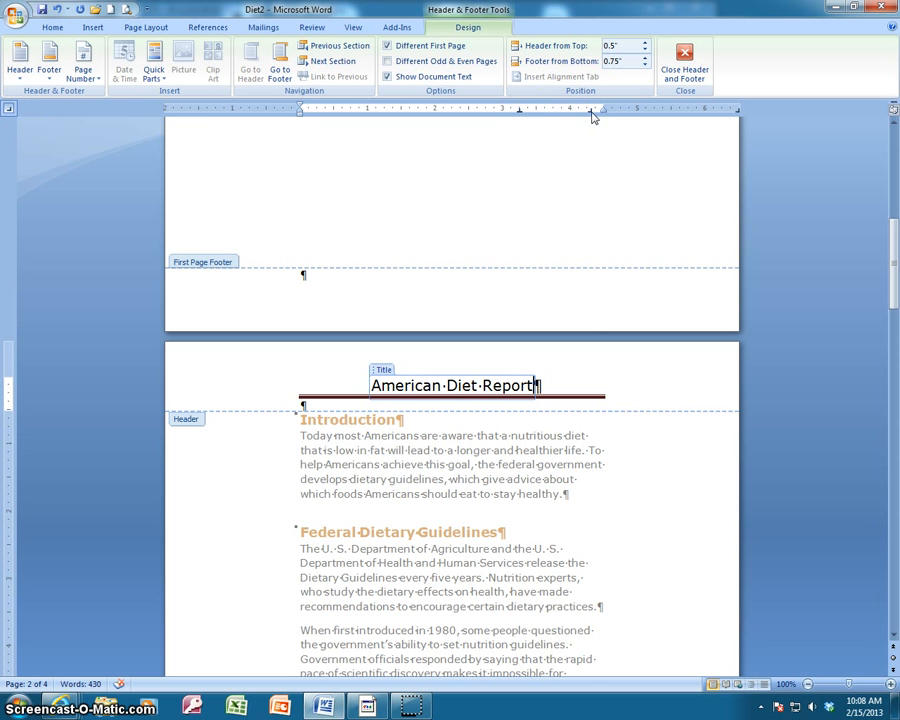
{"action": "left_click_drag", "start_coordinate": [593, 111], "coordinate": [666, 118]}
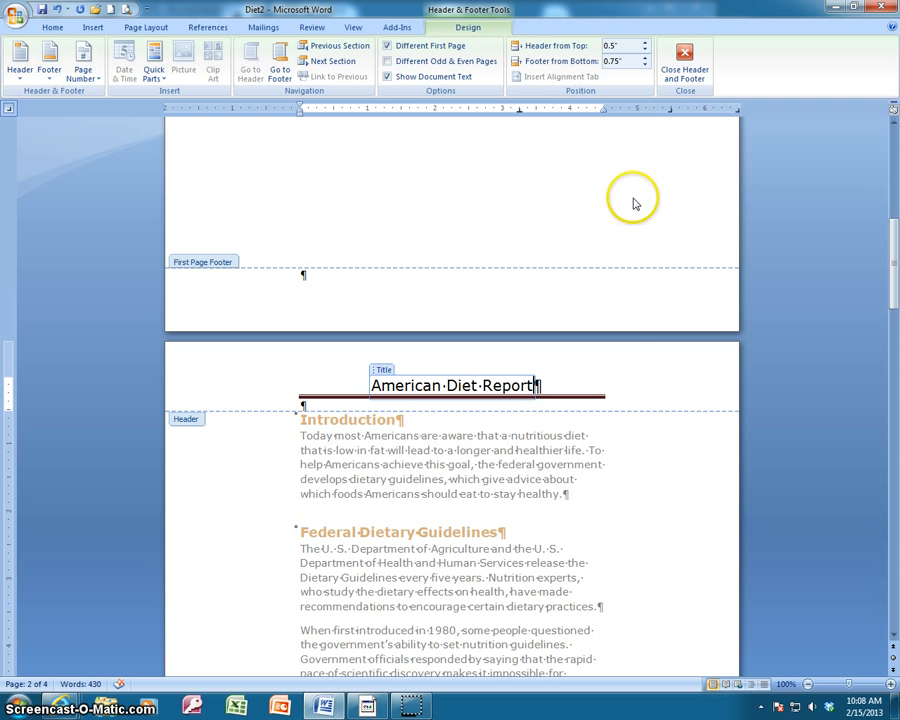
Set a tab stop at the header's right edge on the empty line below the title and place the insertion point there.
{"action": "left_click", "coordinate": [635, 386]}
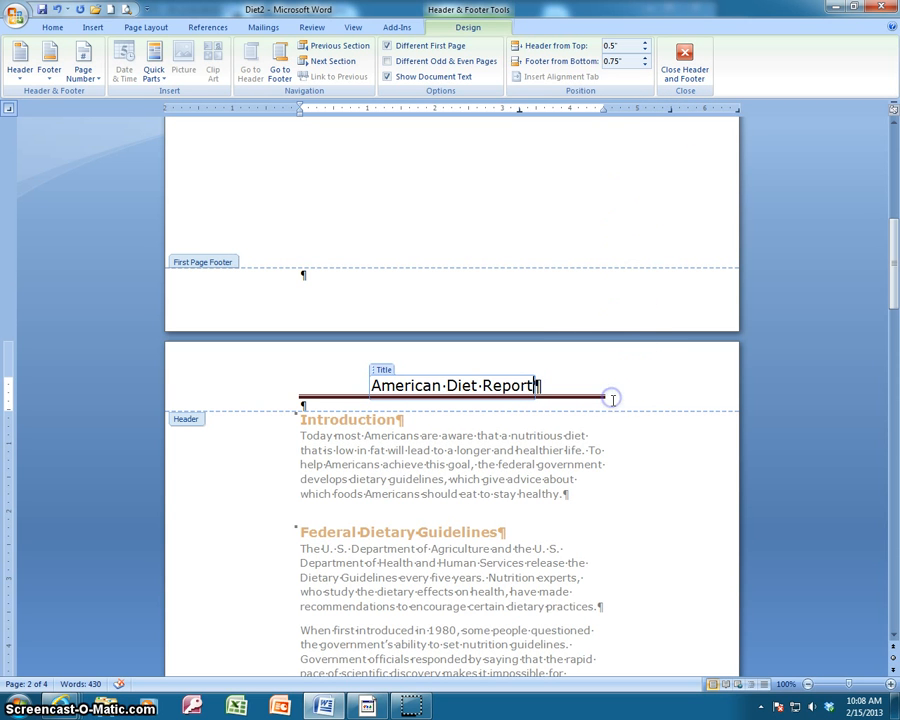
{"action": "left_click", "coordinate": [612, 398]}
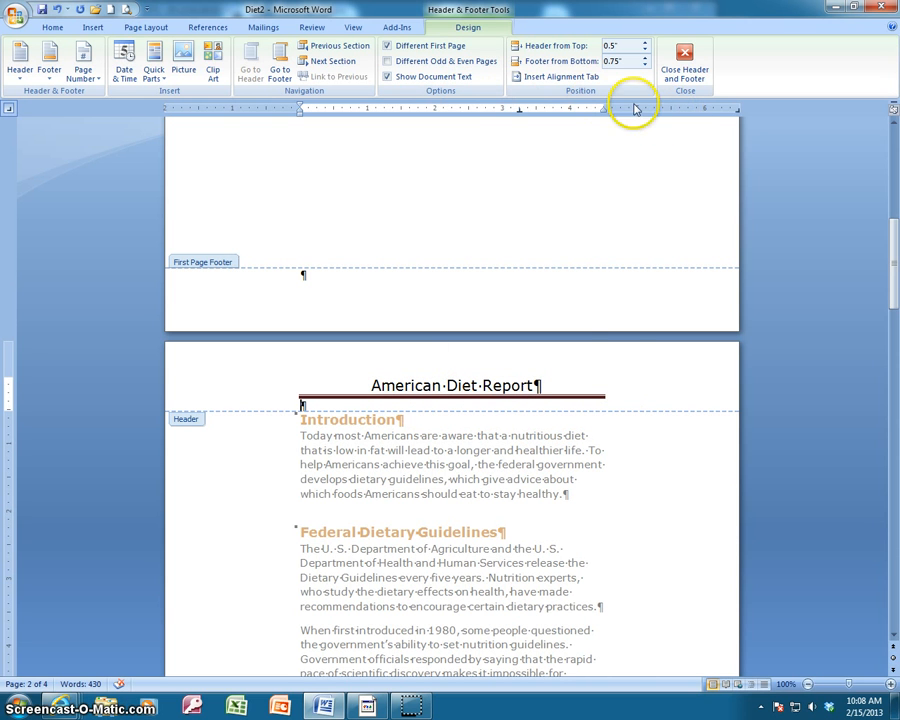
{"action": "left_click", "coordinate": [669, 108]}
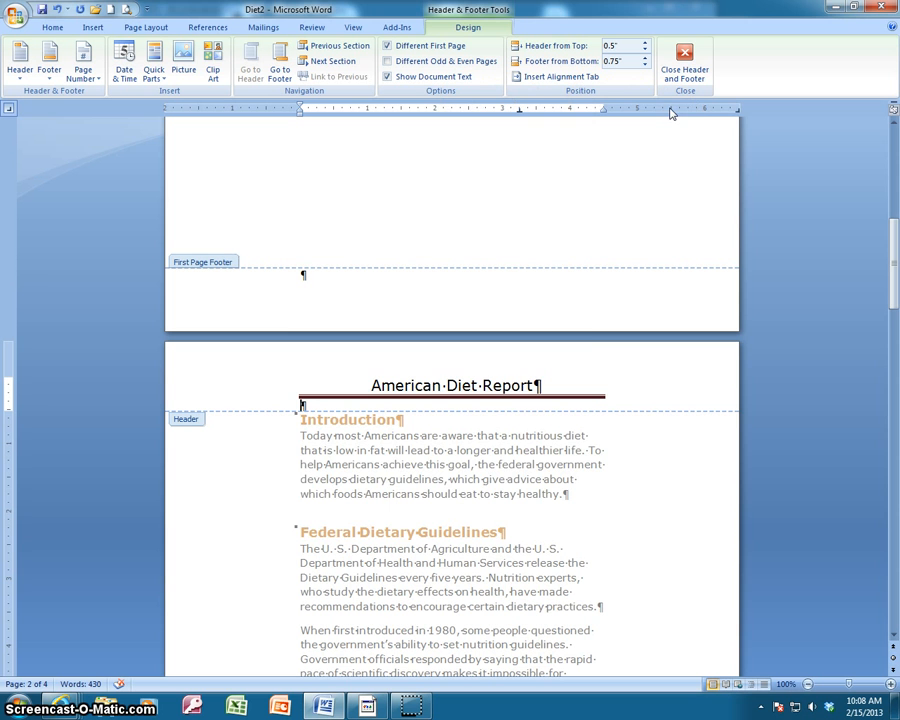
{"action": "double_click", "coordinate": [671, 110]}
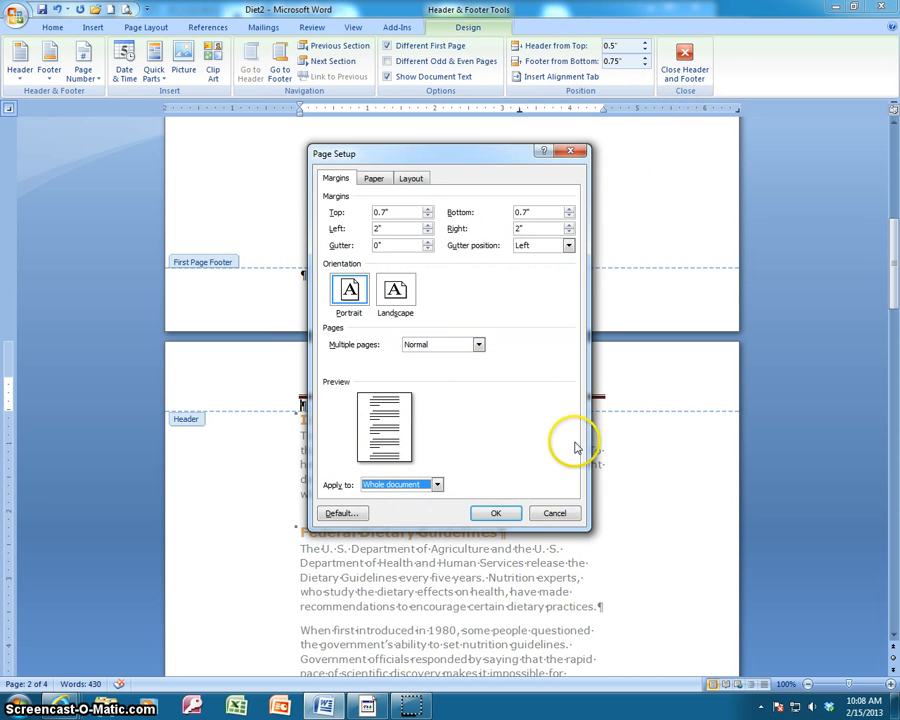
{"action": "key", "text": "Escape"}
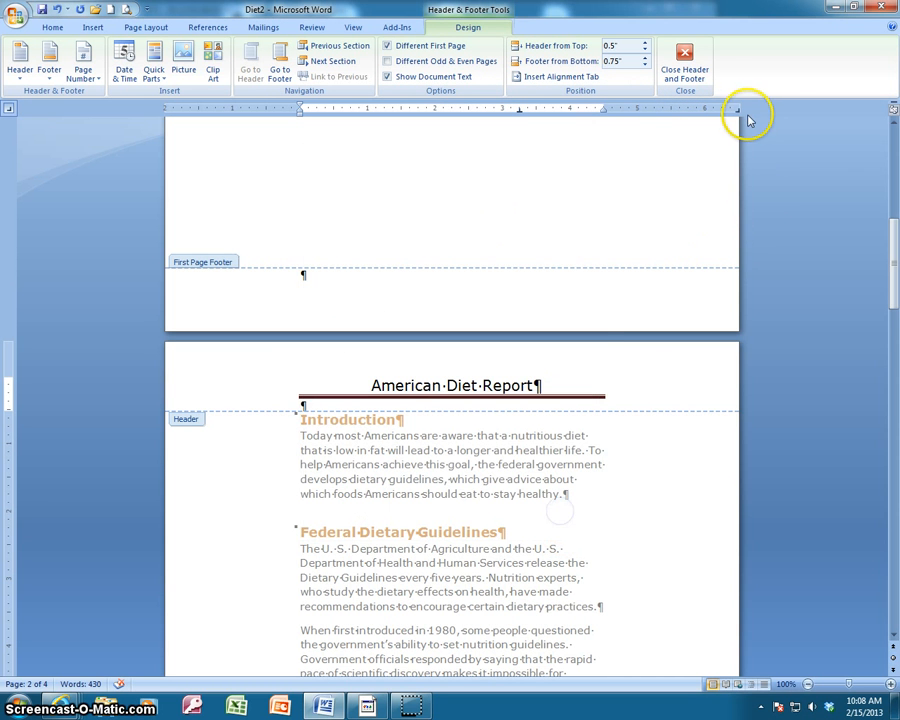
{"action": "mouse_move", "coordinate": [729, 114]}
{"action": "left_mouse_down"}
{"action": "mouse_move", "coordinate": [649, 114]}
{"action": "mouse_move", "coordinate": [672, 116]}
{"action": "mouse_move", "coordinate": [645, 179]}
{"action": "left_mouse_up"}
{"action": "left_click", "coordinate": [613, 451]}
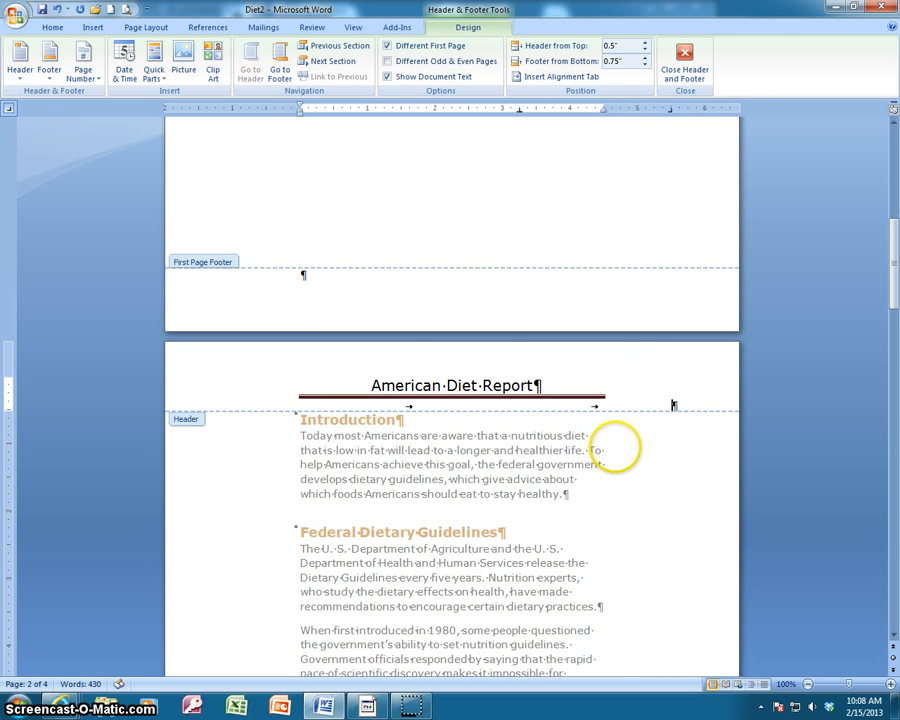
Try inserting a Plain Number 3 page number at the top of the page once more, scroll through the pages, and undo it.
{"action": "left_click", "coordinate": [85, 62]}
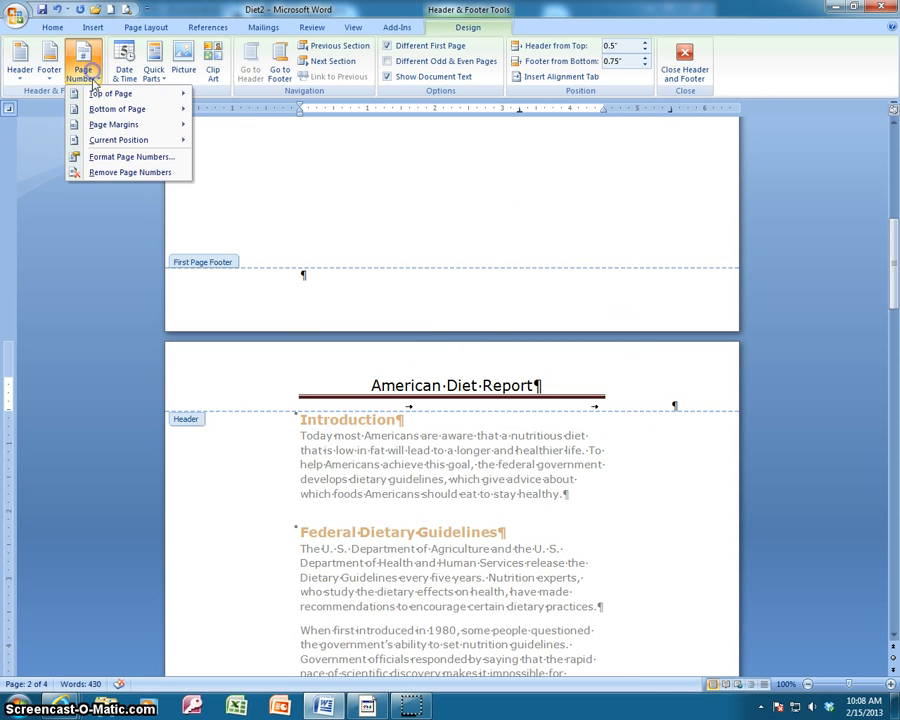
{"action": "mouse_move", "coordinate": [110, 93]}
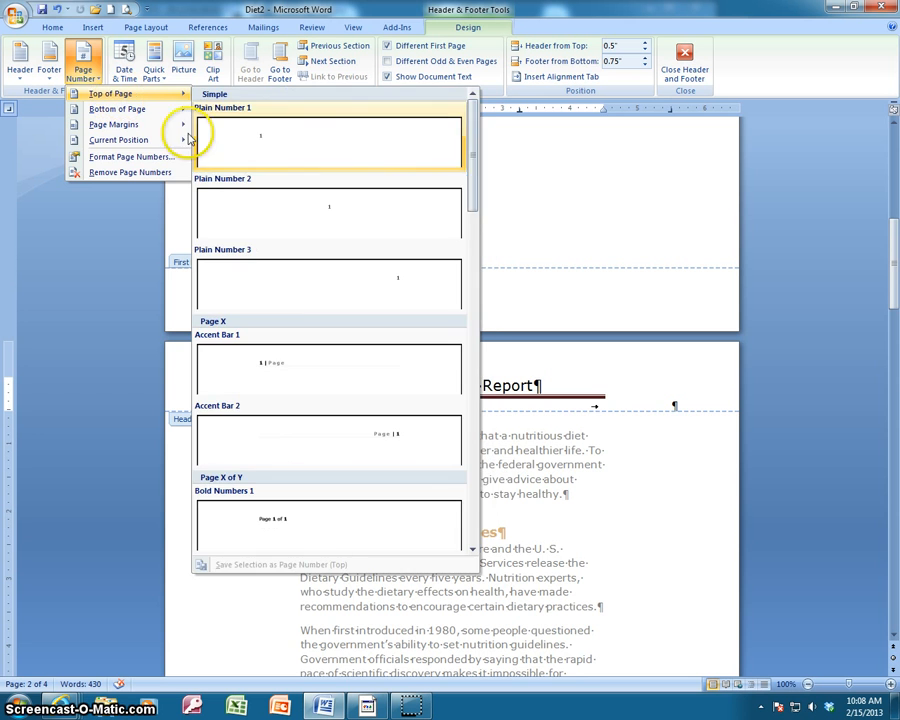
{"action": "left_click", "coordinate": [284, 280]}
{"action": "scroll", "coordinate": [458, 364], "scroll_direction": "up", "scroll_amount": 8}
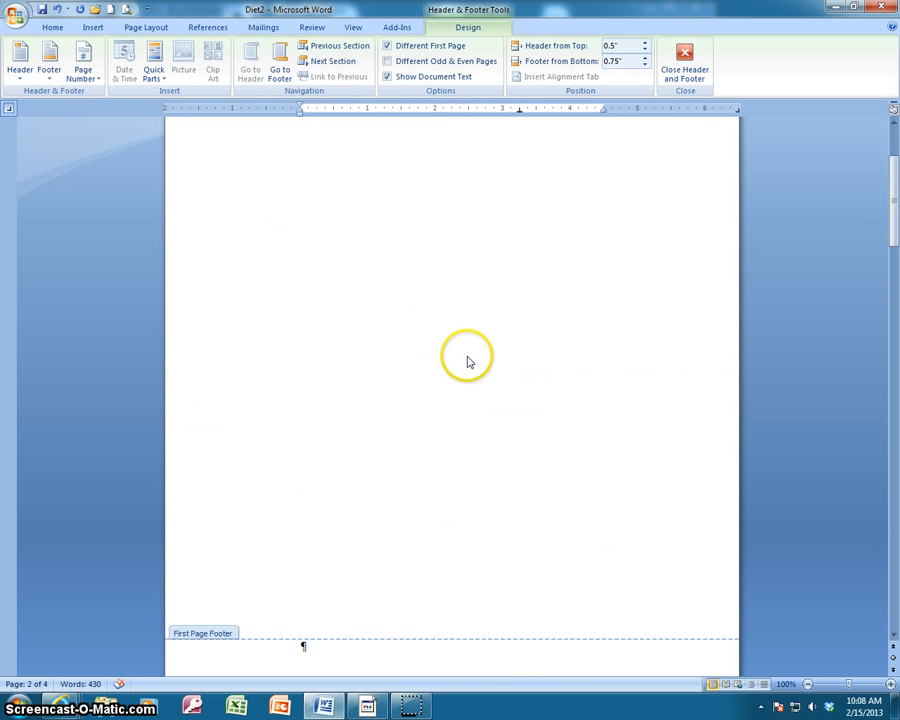
{"action": "scroll", "coordinate": [466, 360], "scroll_direction": "up", "scroll_amount": 3}
{"action": "scroll", "coordinate": [464, 358], "scroll_direction": "down", "scroll_amount": 18}
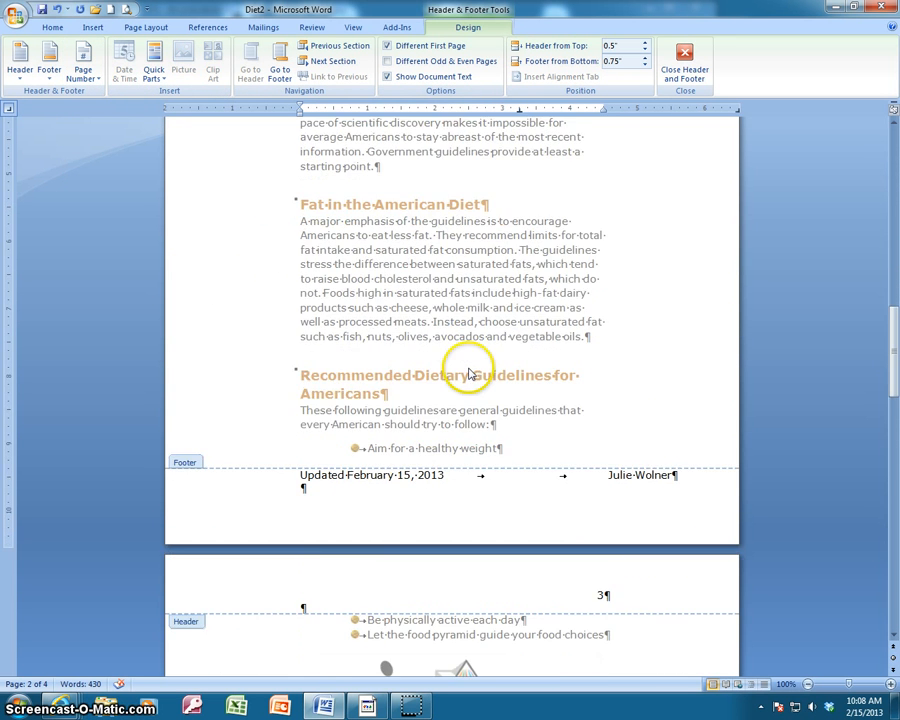
{"action": "scroll", "coordinate": [469, 374], "scroll_direction": "down", "scroll_amount": 4}
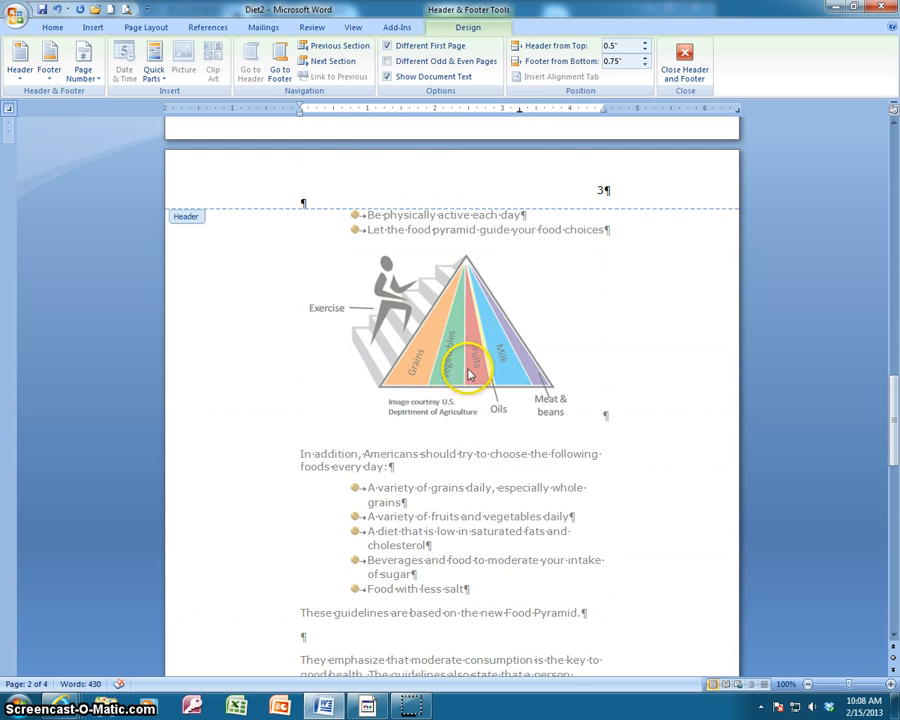
{"action": "scroll", "coordinate": [469, 374], "scroll_direction": "up", "scroll_amount": 4}
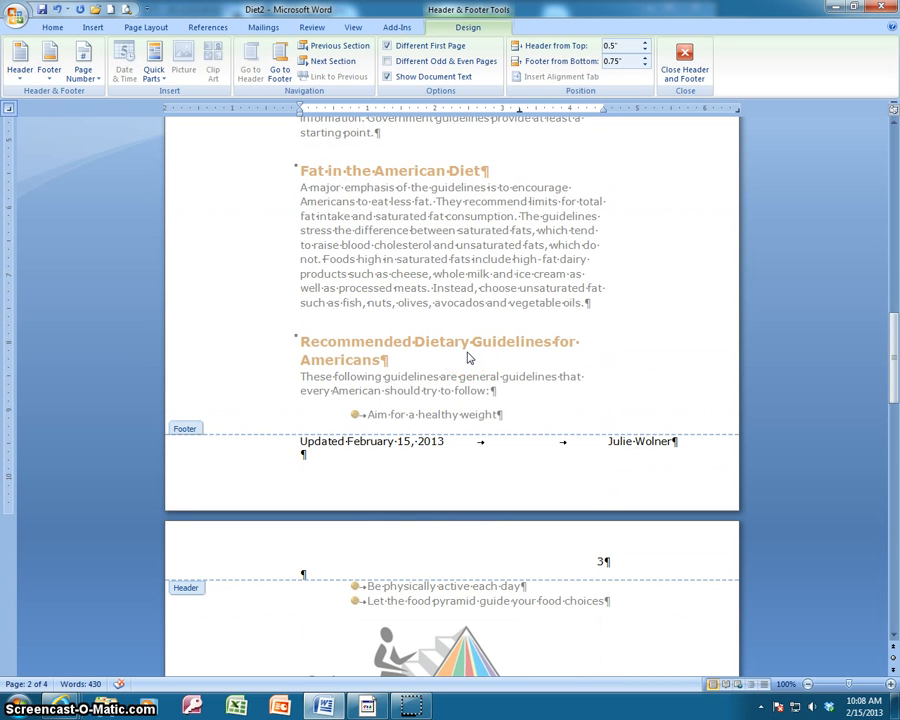
{"action": "scroll", "coordinate": [394, 286], "scroll_direction": "up", "scroll_amount": 5}
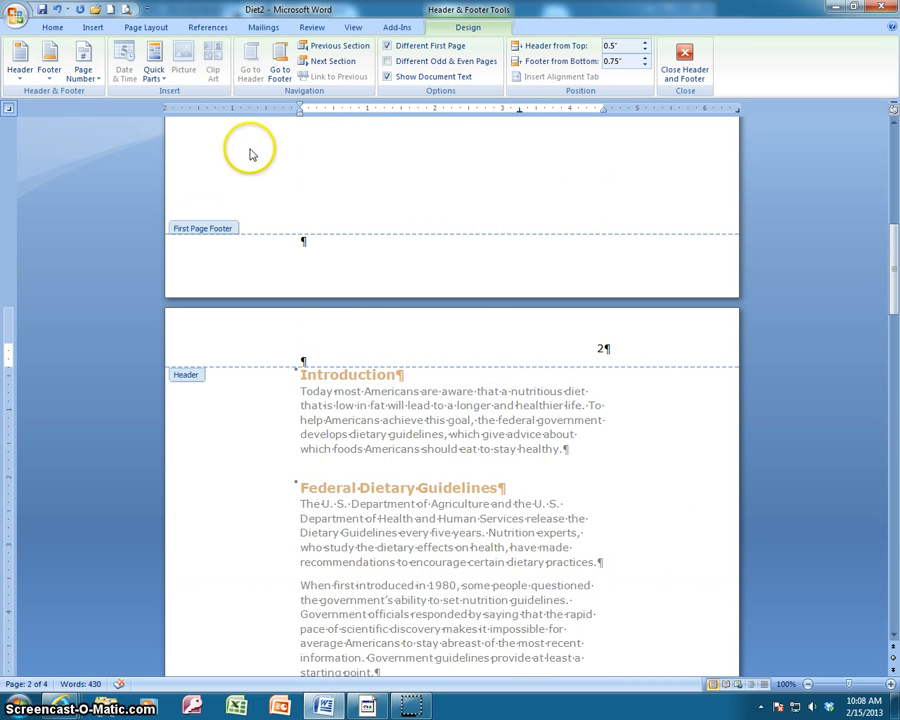
{"action": "left_click", "coordinate": [82, 16]}
{"action": "left_click", "coordinate": [82, 16]}
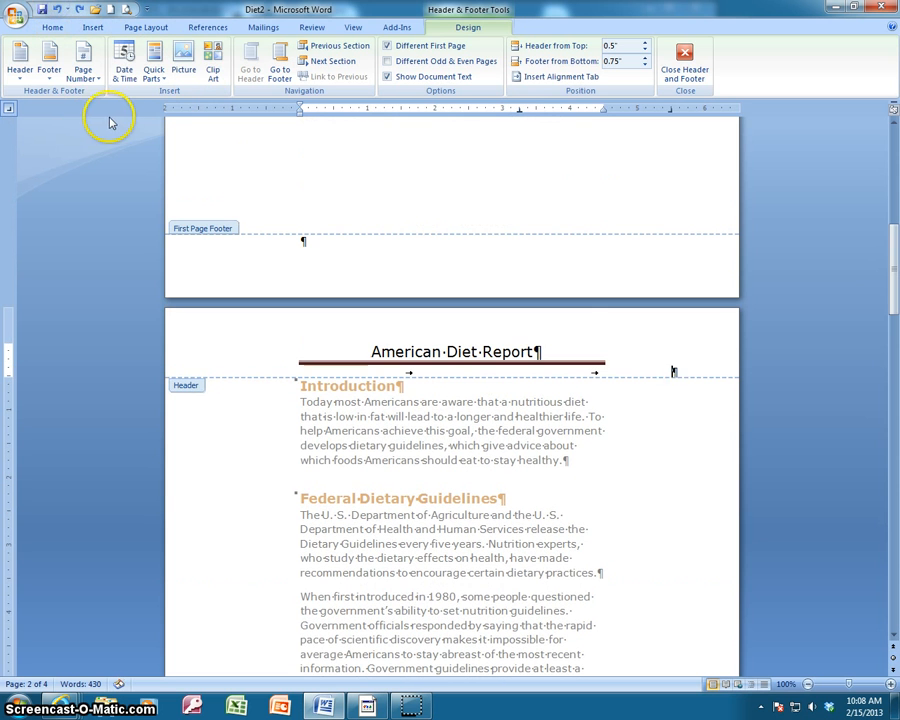
Insert a Plain Number page number at the current position on the header's right edge.
{"action": "left_click", "coordinate": [91, 78]}
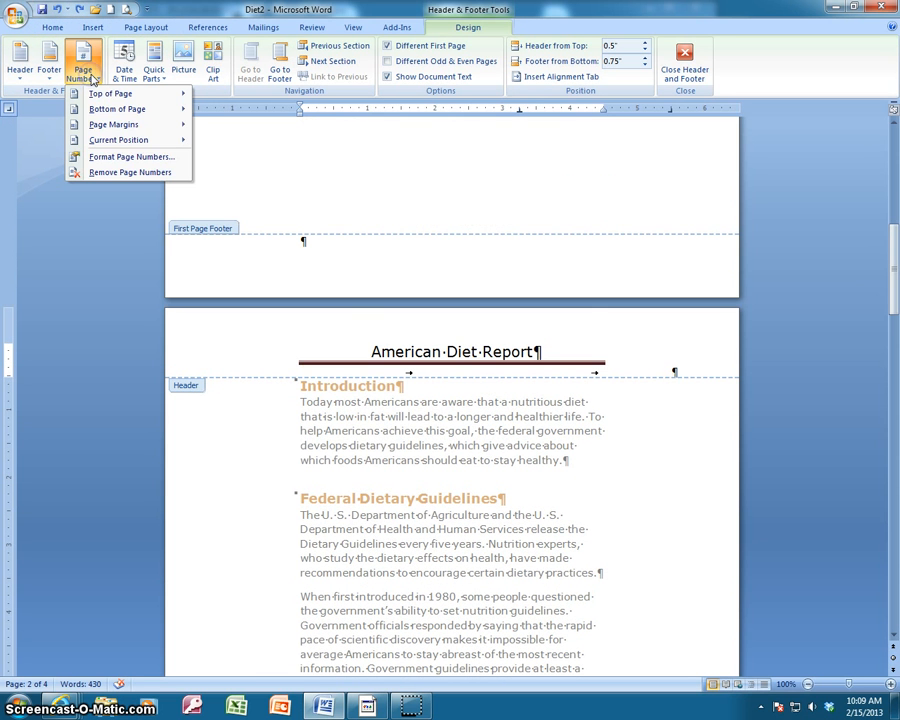
{"action": "mouse_move", "coordinate": [122, 141]}
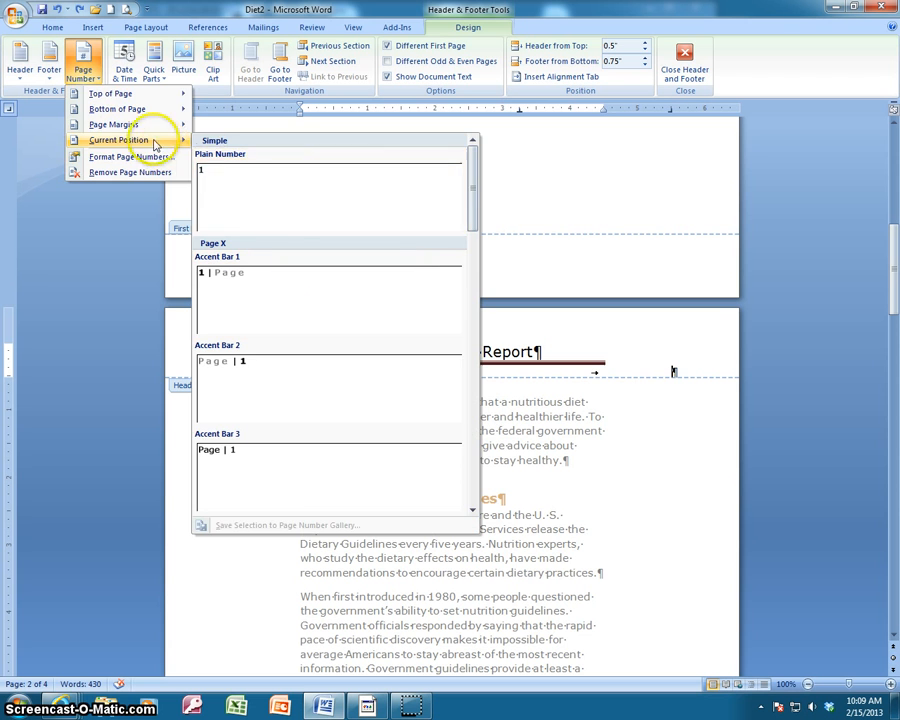
{"action": "left_click", "coordinate": [256, 198]}
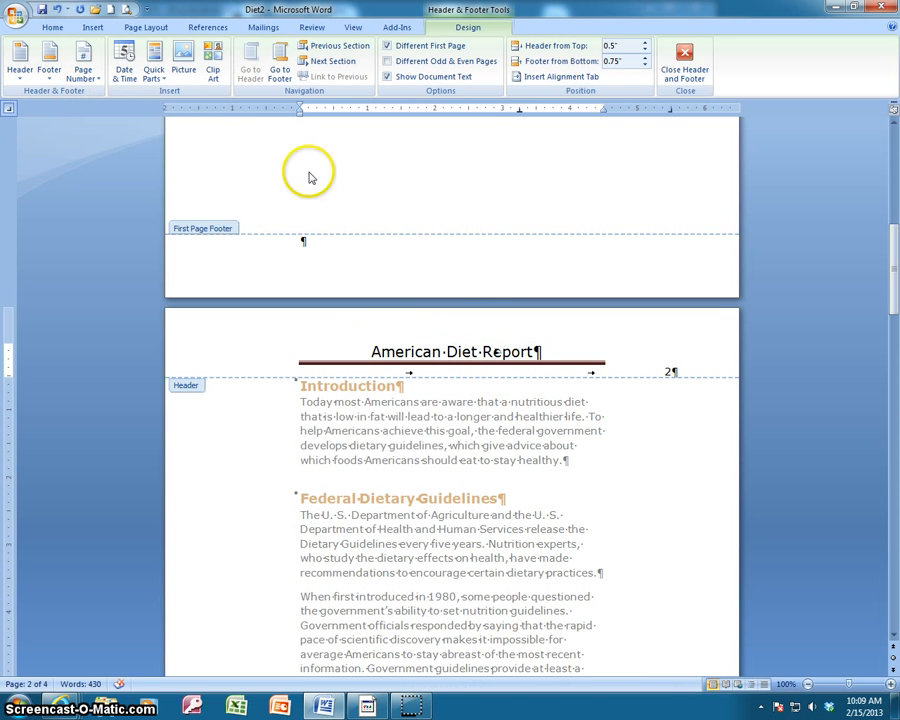
{"action": "left_click", "coordinate": [100, 82]}
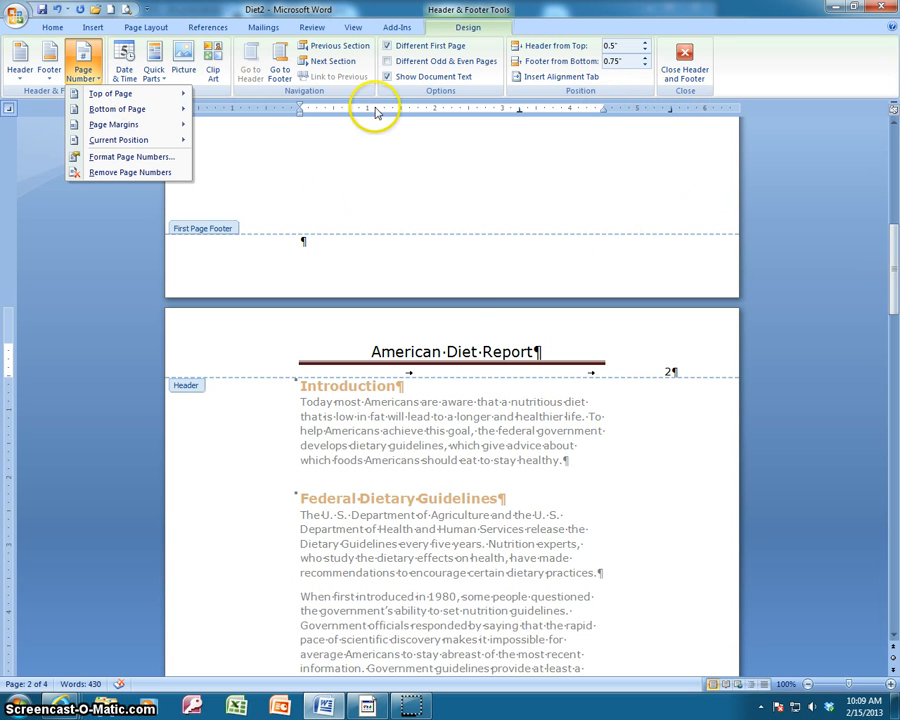
{"action": "mouse_move", "coordinate": [157, 145]}
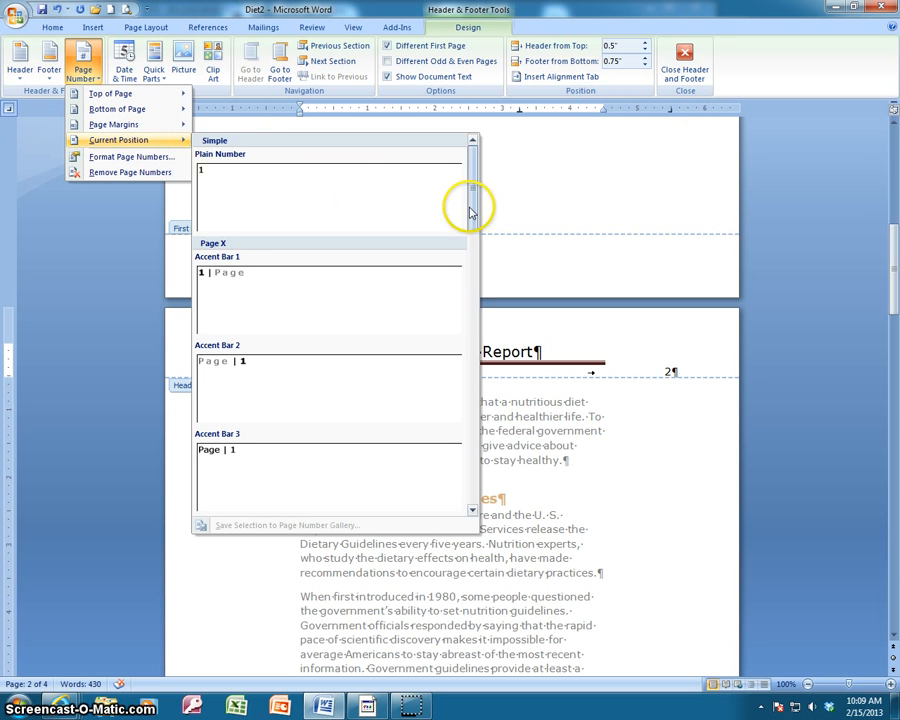
{"action": "left_click_drag", "start_coordinate": [472, 207], "coordinate": [477, 179]}
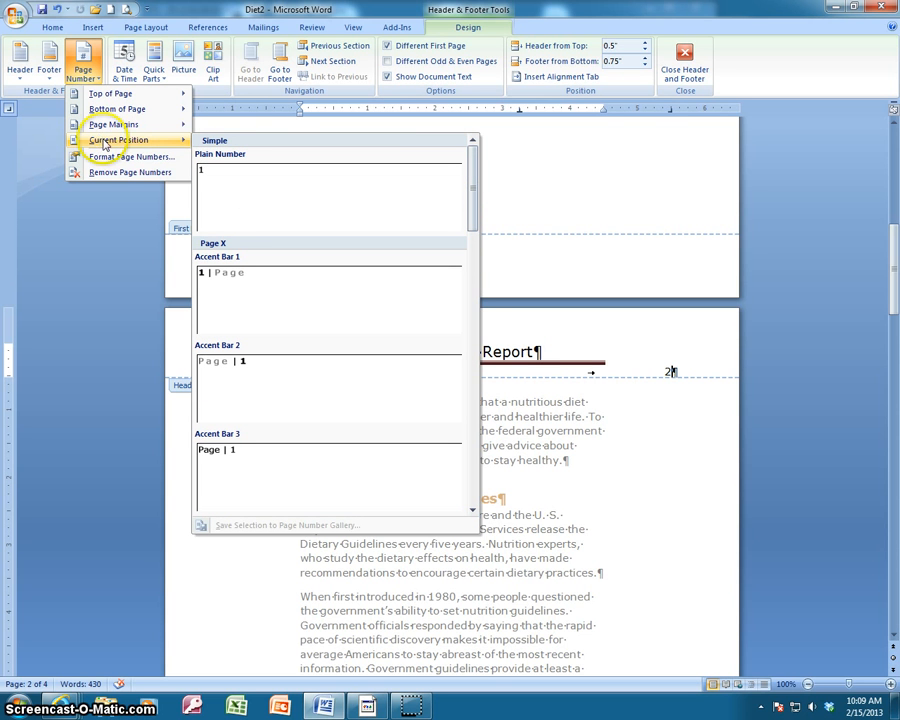
{"action": "left_click", "coordinate": [672, 432]}
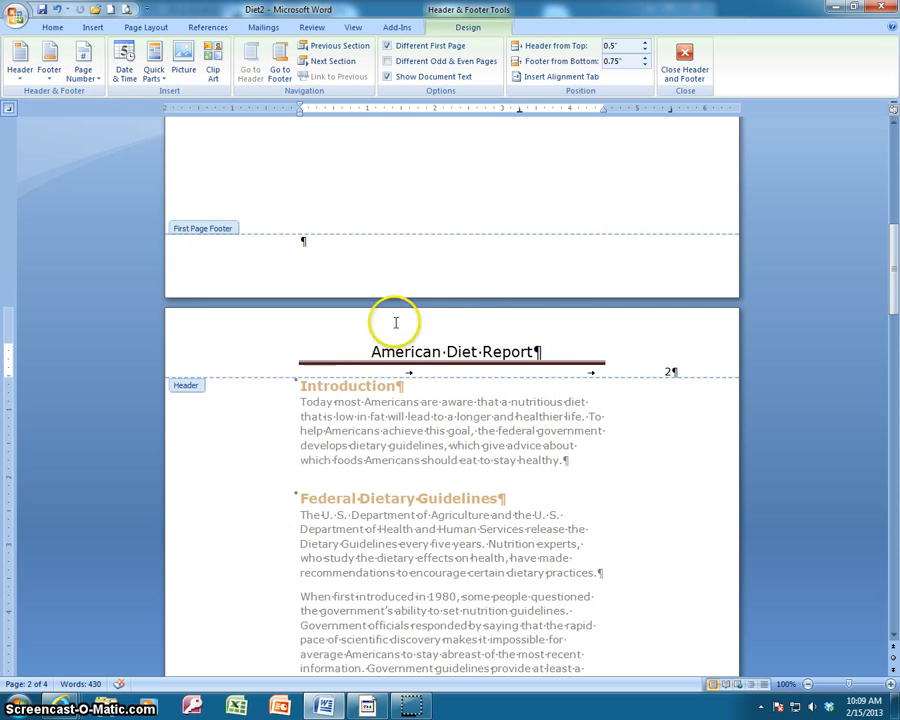
Close the header and footer and return to the document body.
{"action": "left_click", "coordinate": [684, 64]}
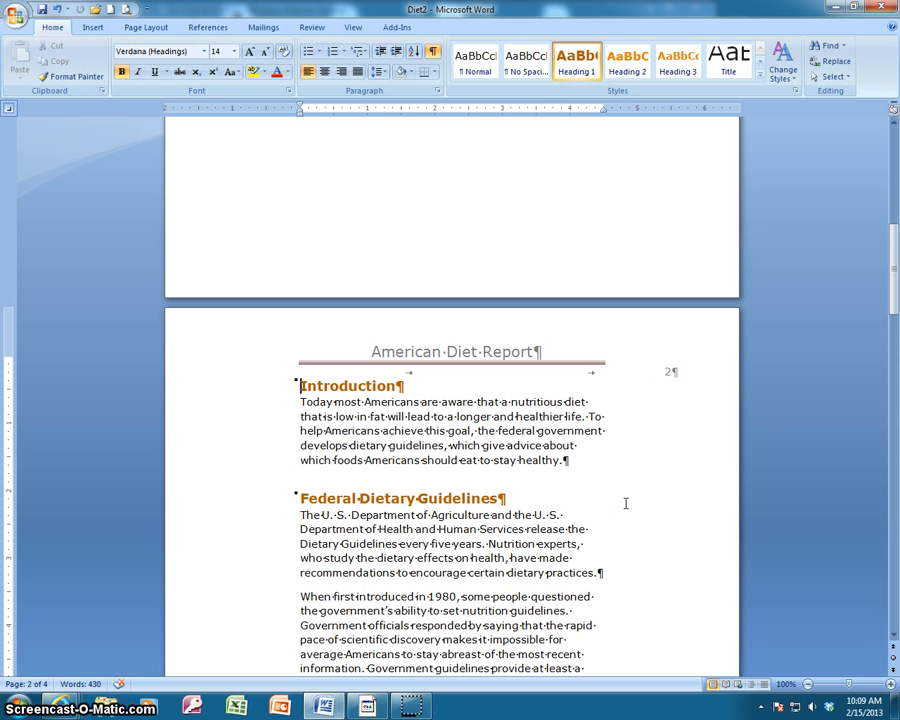
{"action": "left_click", "coordinate": [615, 501]}
Open the document properties panel and enter the author's full name as Author.
{"action": "left_click", "coordinate": [24, 22]}
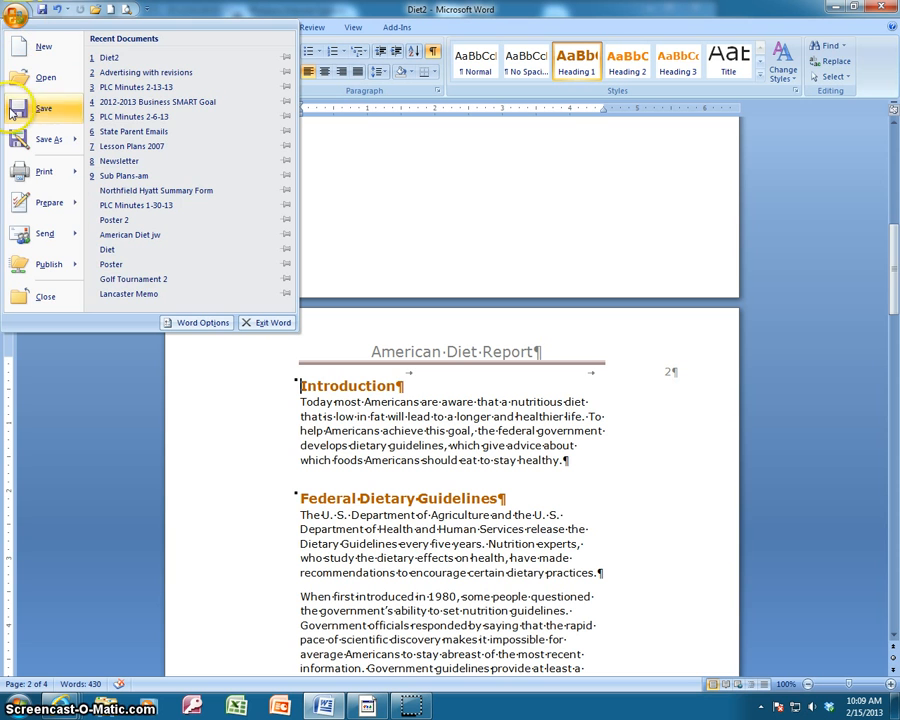
{"action": "left_click", "coordinate": [66, 206]}
{"action": "left_click", "coordinate": [128, 75]}
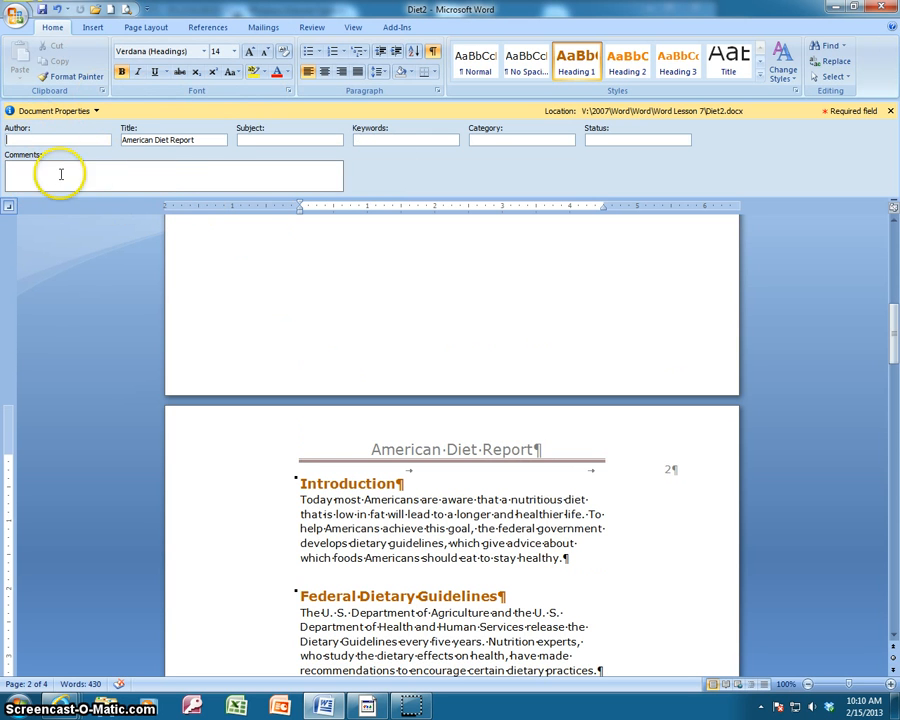
{"action": "left_click", "coordinate": [62, 138]}
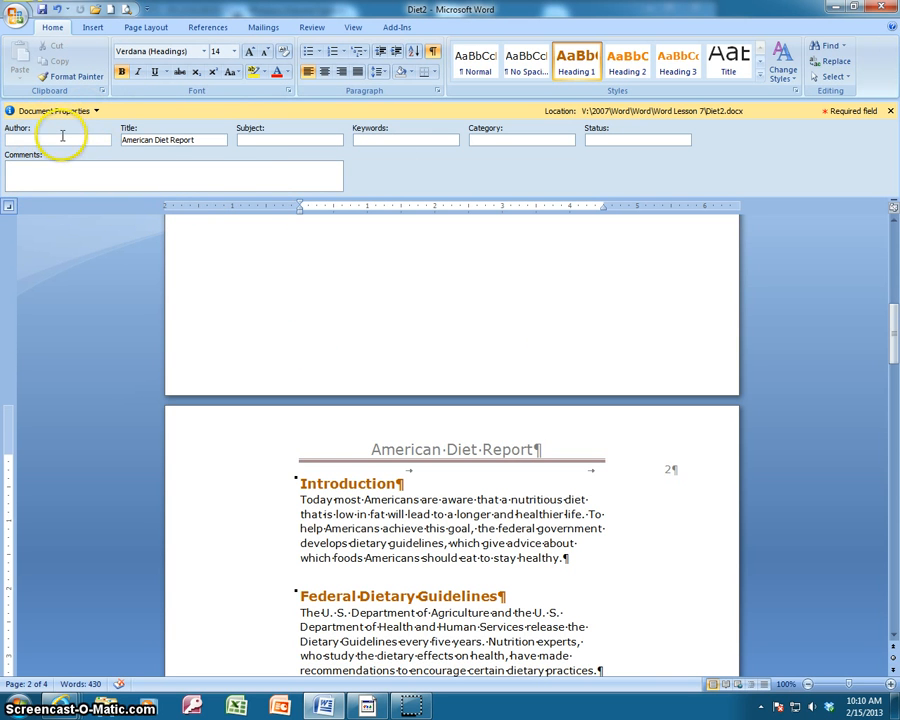
{"action": "type", "text": "Julie"}
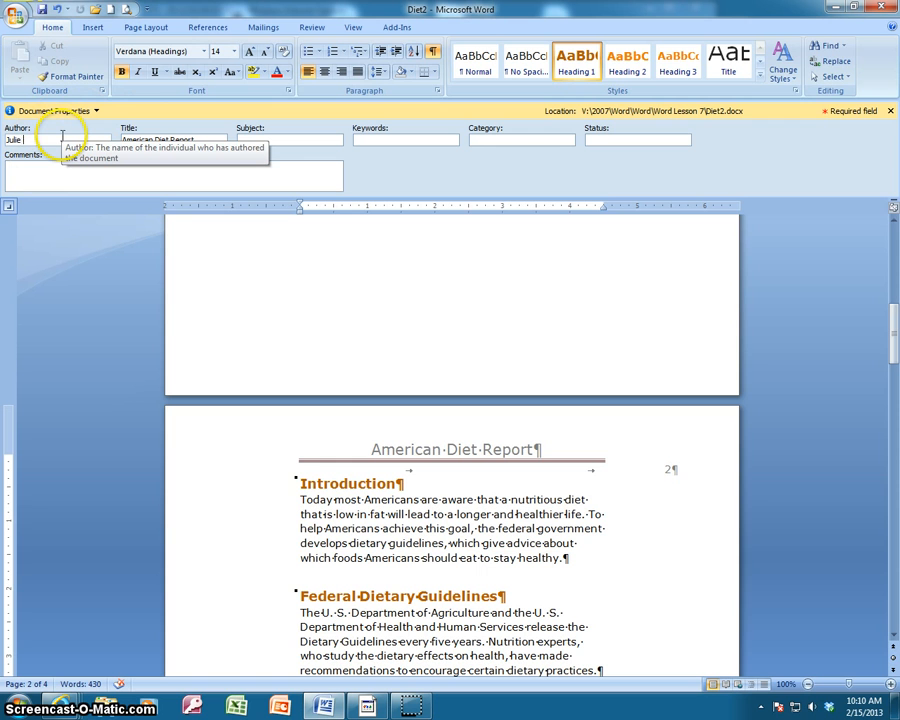
{"action": "key", "text": "BackSpace"}
{"action": "key", "text": "BackSpace"}
Add the comment I got as far as "this topic" on Feb. 15 to the document properties.
{"action": "left_click", "coordinate": [193, 138]}
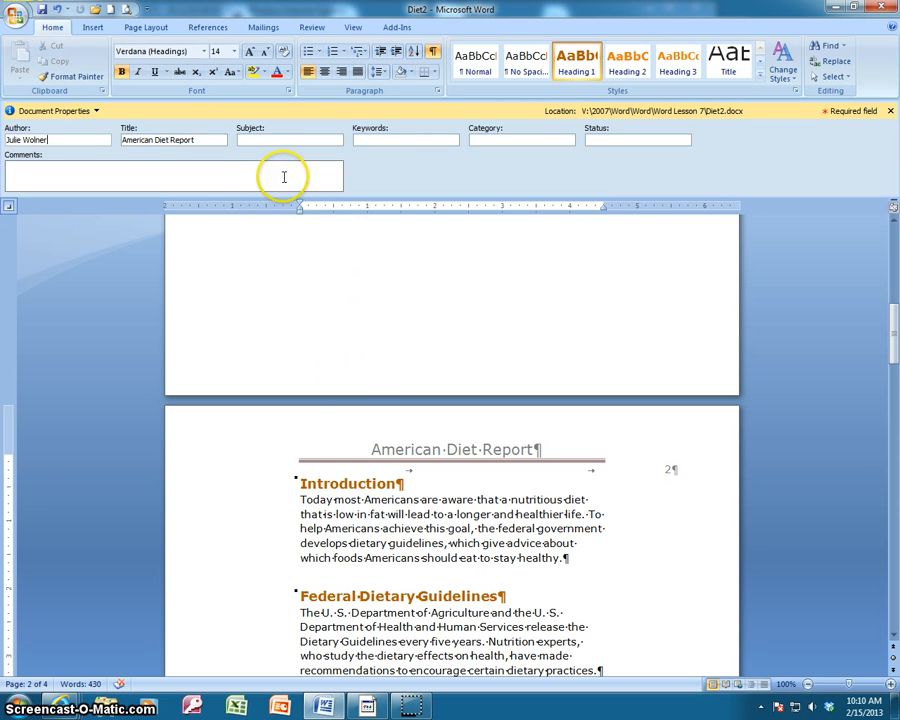
{"action": "left_click", "coordinate": [57, 171]}
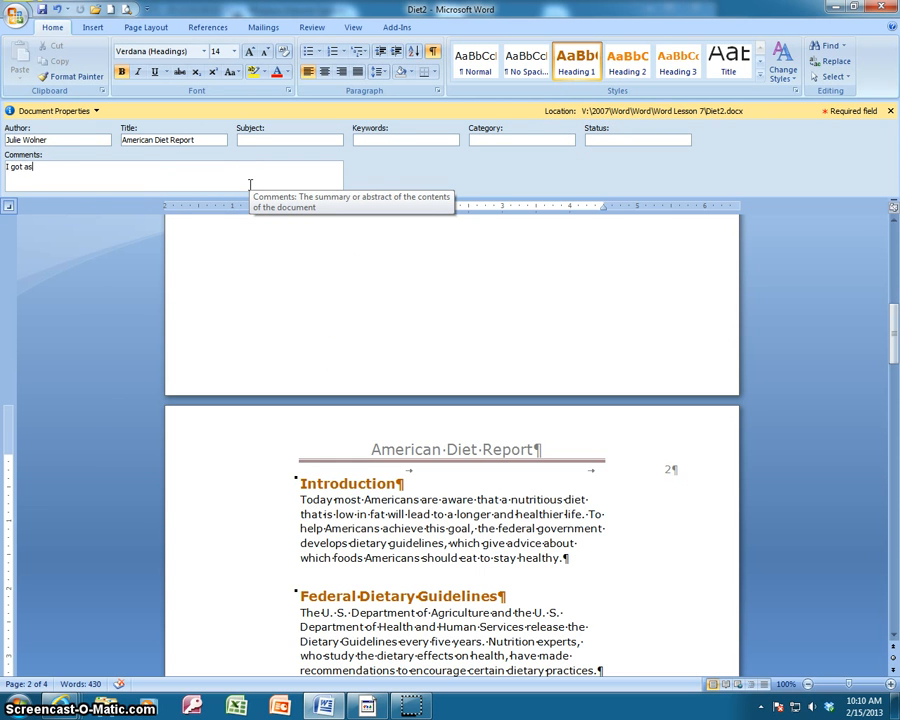
{"action": "type", "text": "I got as far as \"this topic\" on Feb. 15"}
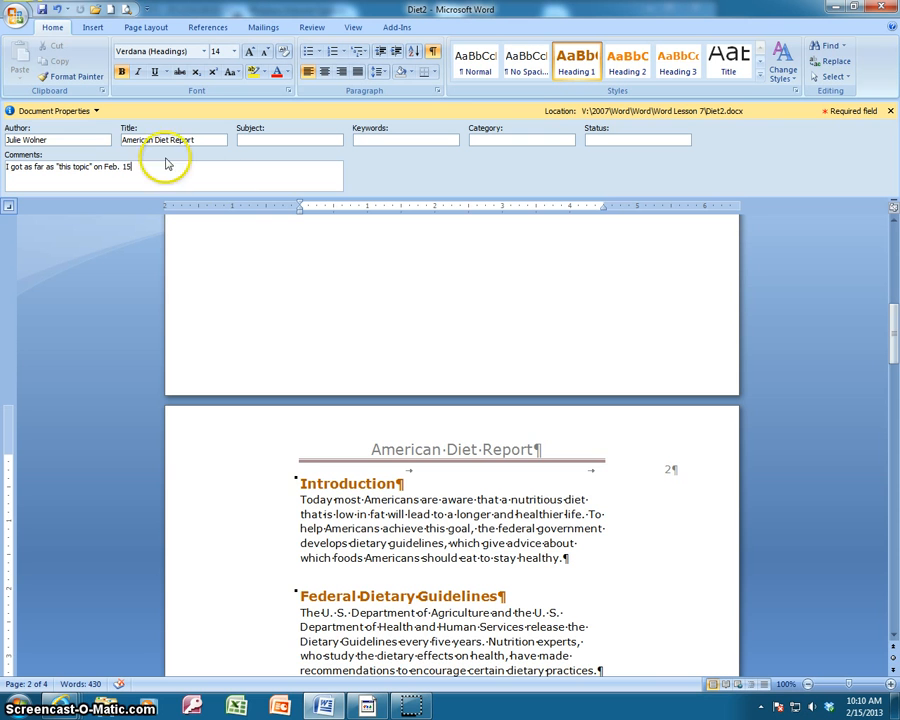
Open the advanced document properties and review each of its tabs before closing the dialog.
{"action": "left_click", "coordinate": [96, 110]}
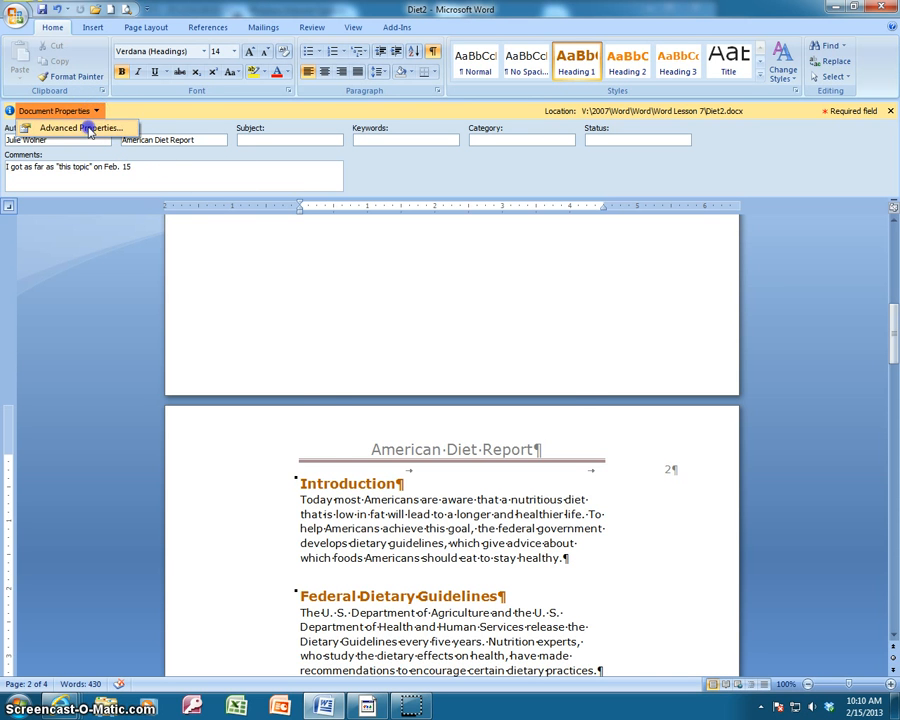
{"action": "left_click", "coordinate": [84, 128]}
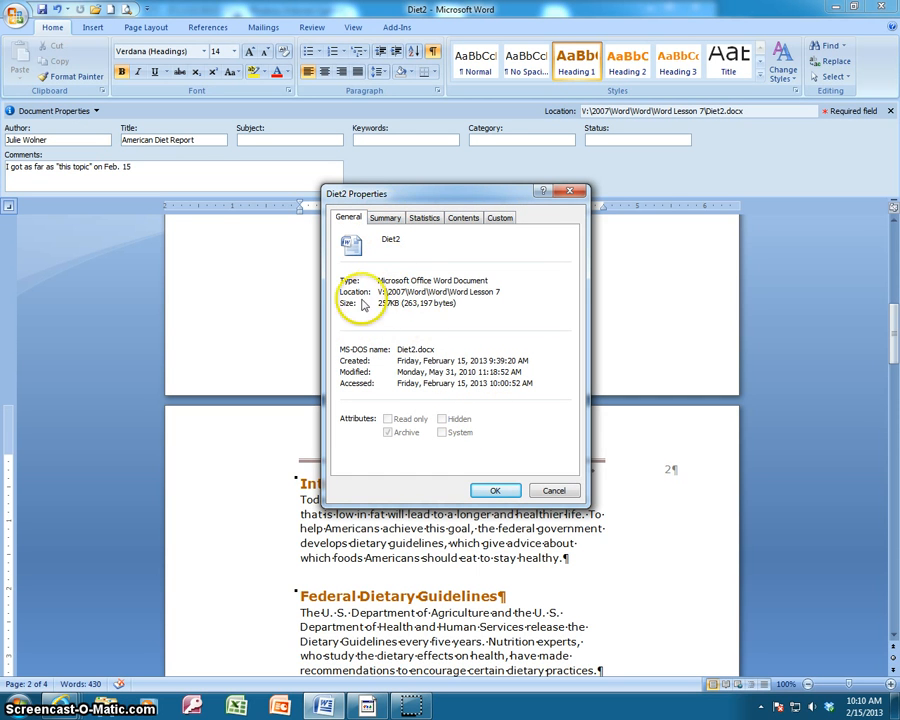
{"action": "left_click", "coordinate": [383, 219]}
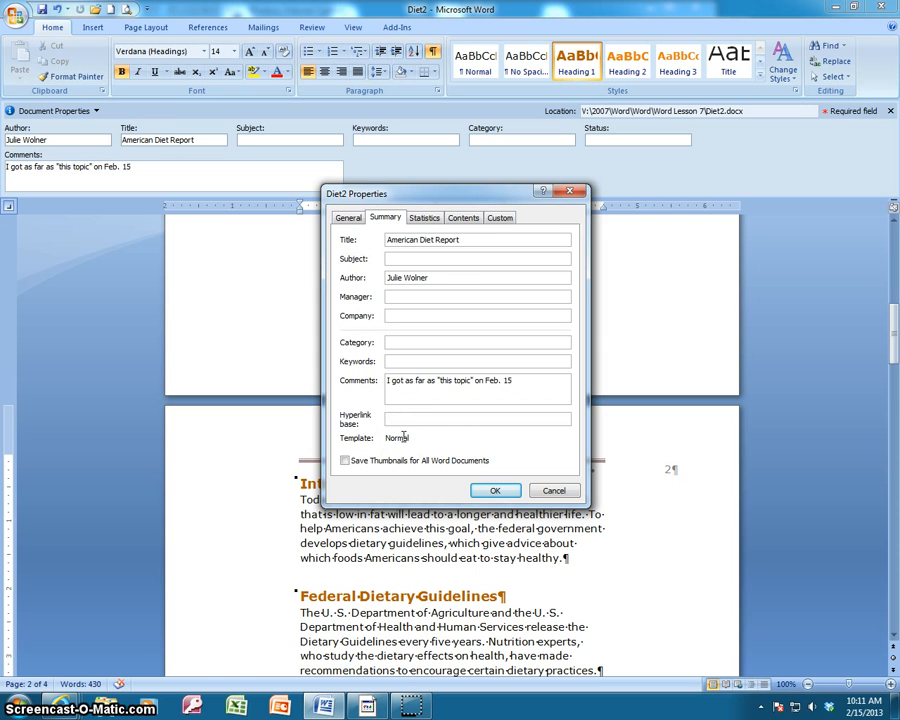
{"action": "left_click", "coordinate": [424, 218]}
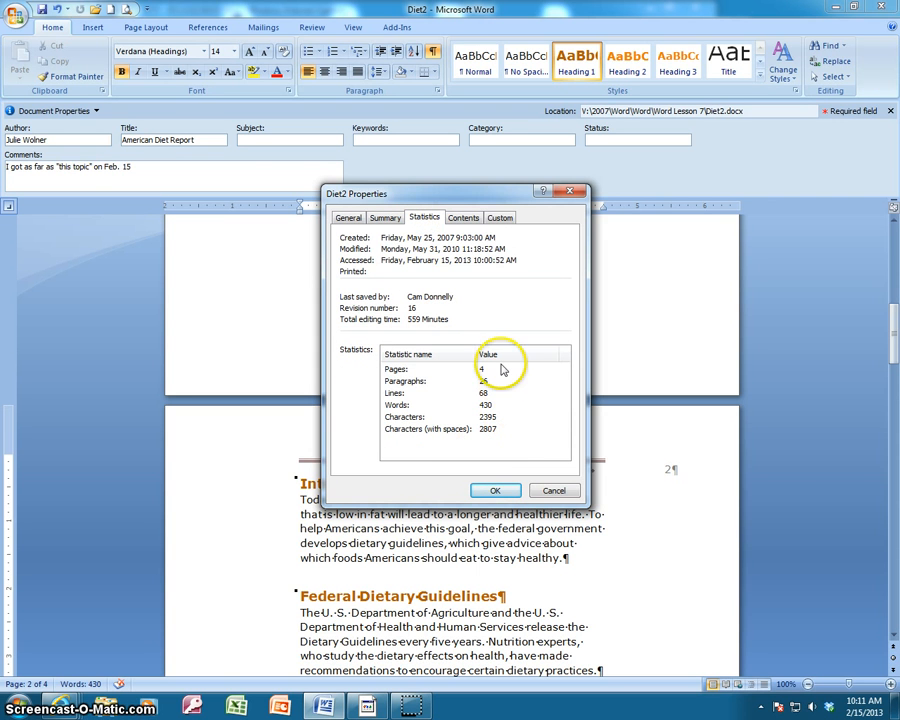
{"action": "left_click", "coordinate": [462, 217]}
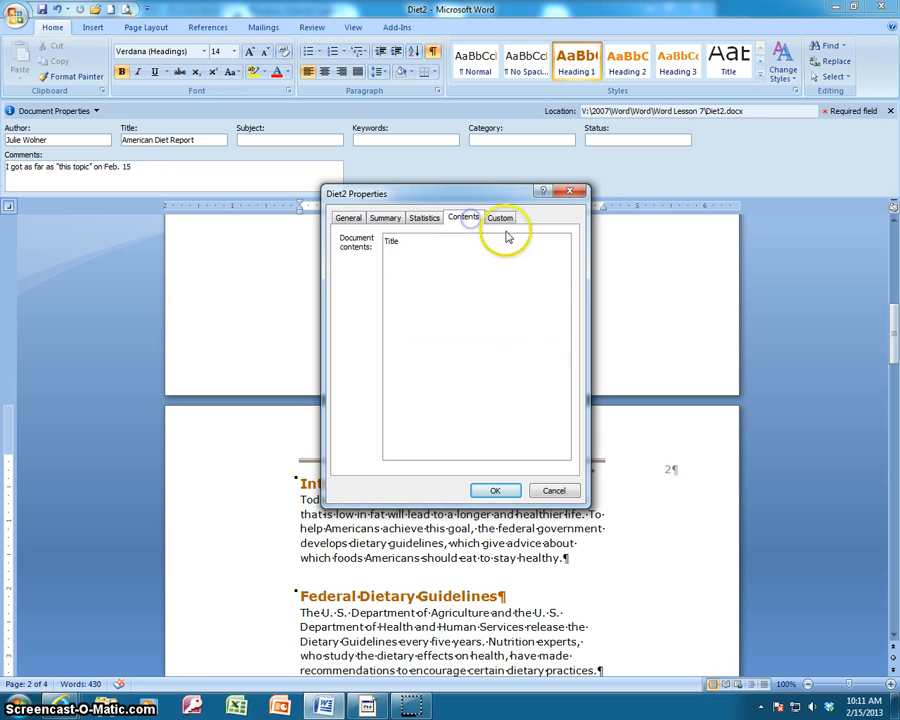
{"action": "left_click", "coordinate": [500, 217]}
{"action": "left_click", "coordinate": [348, 217]}
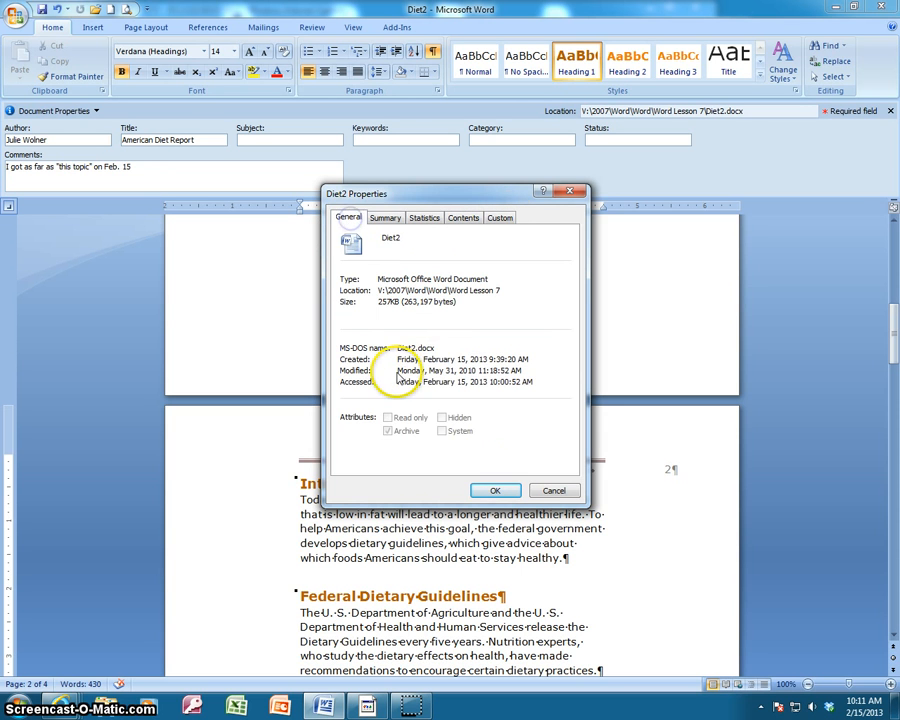
{"action": "left_click", "coordinate": [384, 217]}
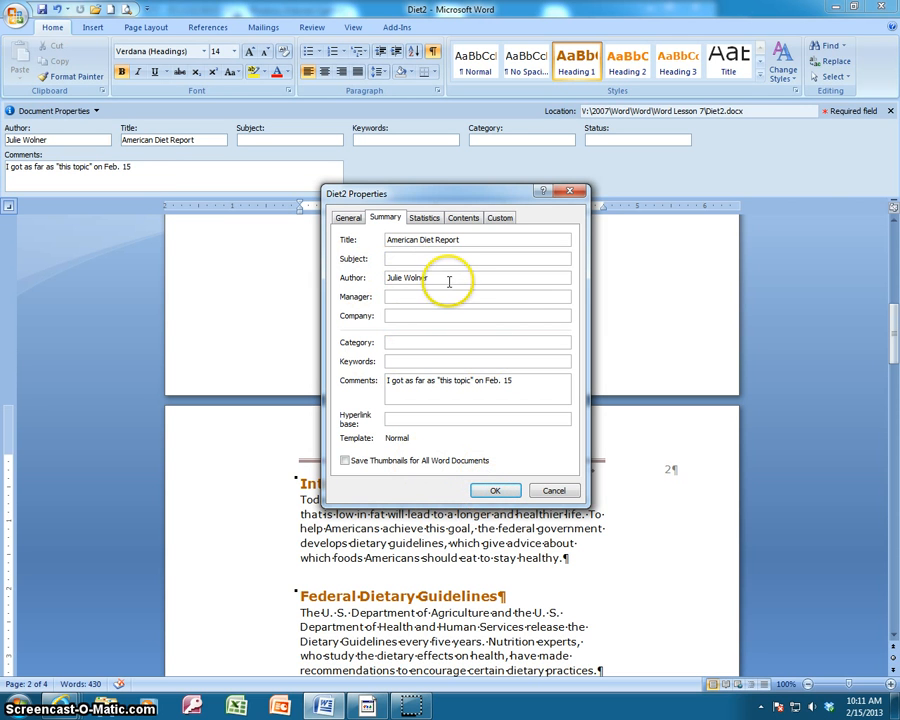
{"action": "left_click", "coordinate": [494, 490]}
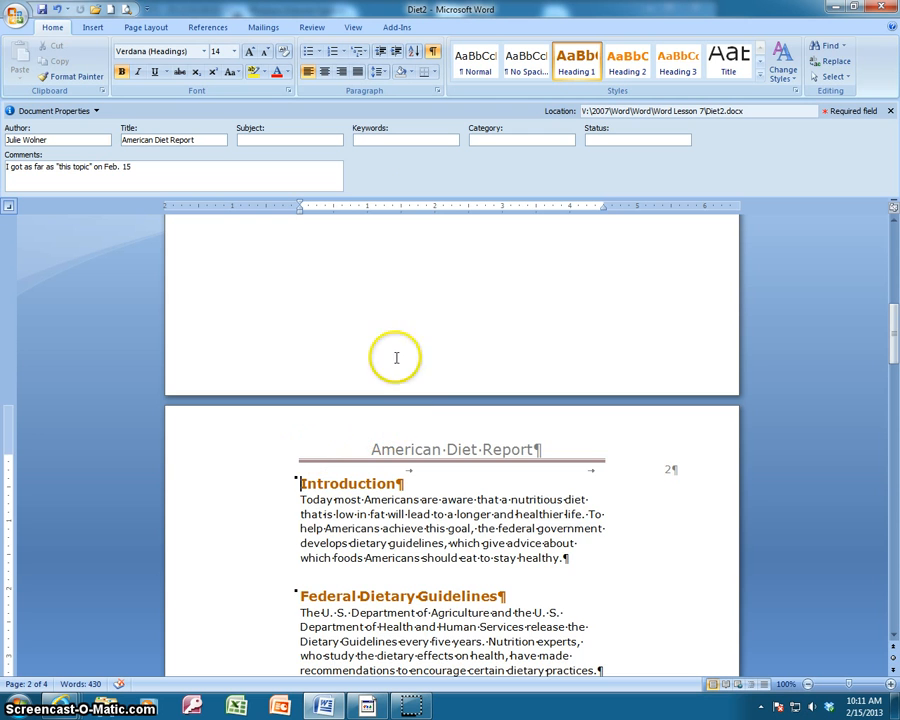
Return to the title page and close the document properties panel.
{"action": "scroll", "coordinate": [398, 232], "scroll_direction": "up", "scroll_amount": 4}
{"action": "scroll", "coordinate": [398, 236], "scroll_direction": "up", "scroll_amount": 7}
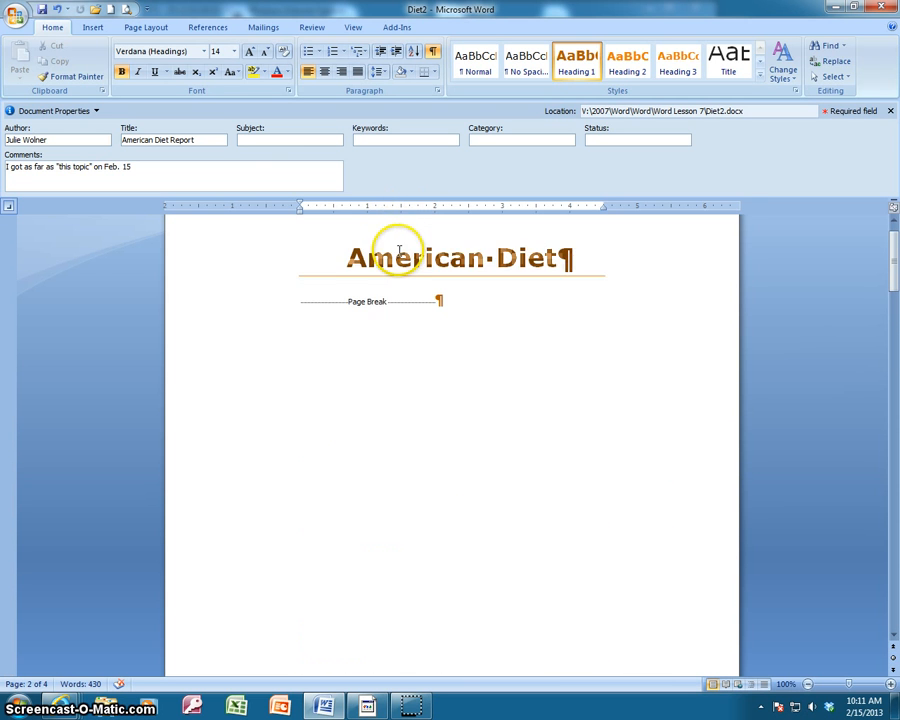
{"action": "left_click", "coordinate": [396, 350]}
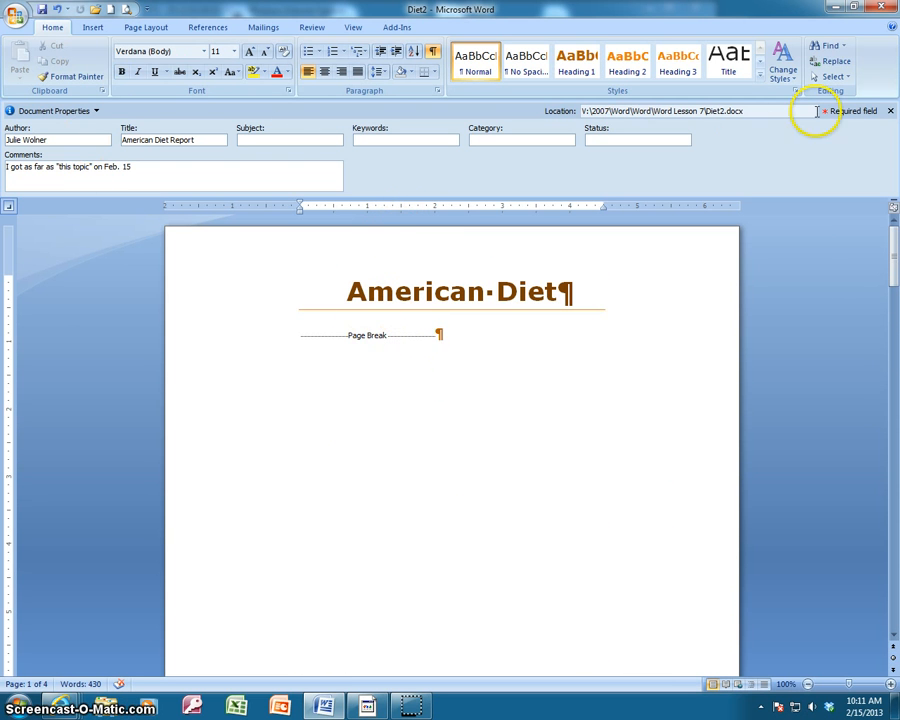
{"action": "left_click", "coordinate": [890, 111]}
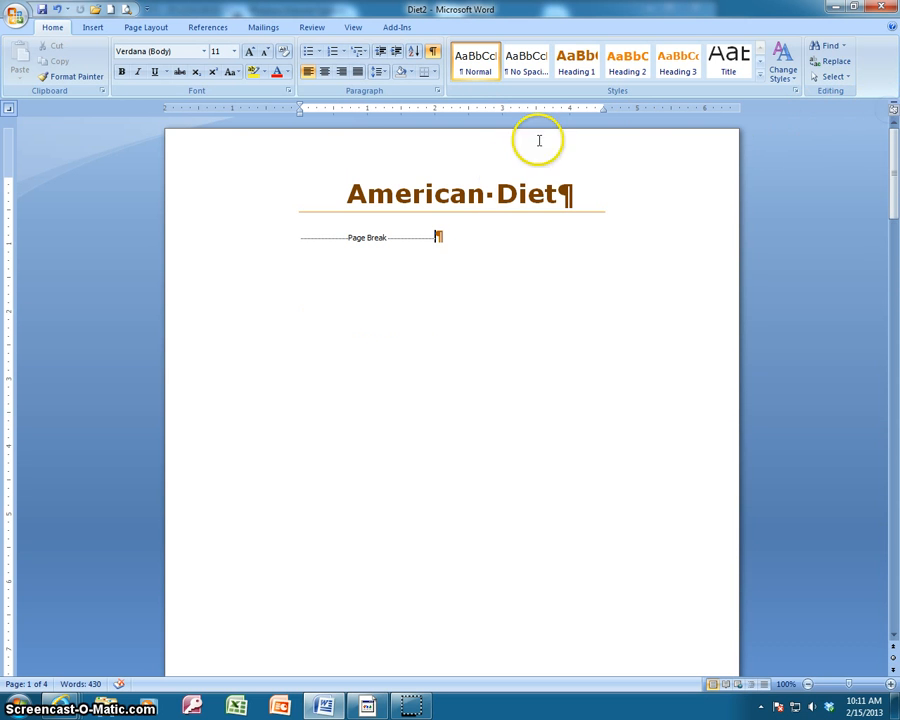